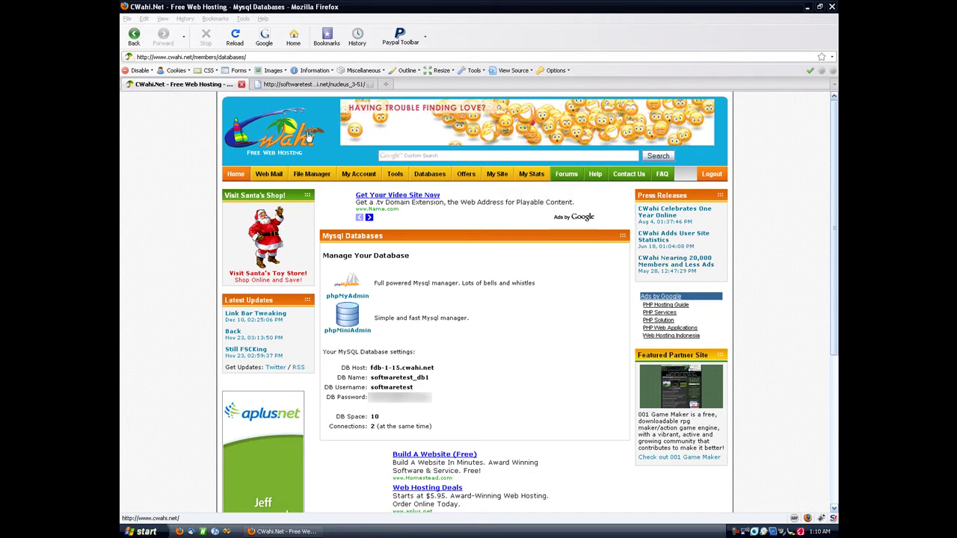
Load install.php for the nucleus_3-51 site in the second browser tab
left_click(298, 85)
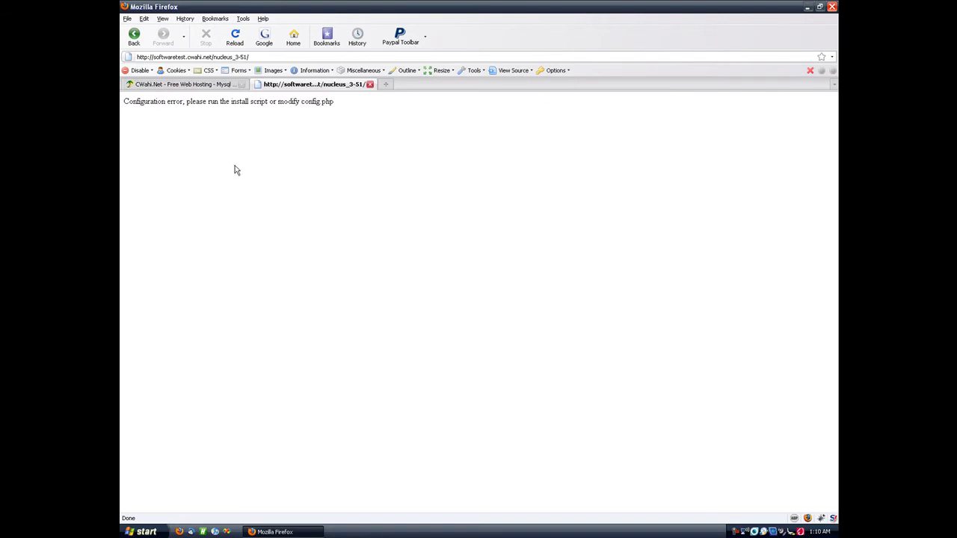
left_click(264, 56)
left_click(280, 57)
type("install.php")
key("Return")
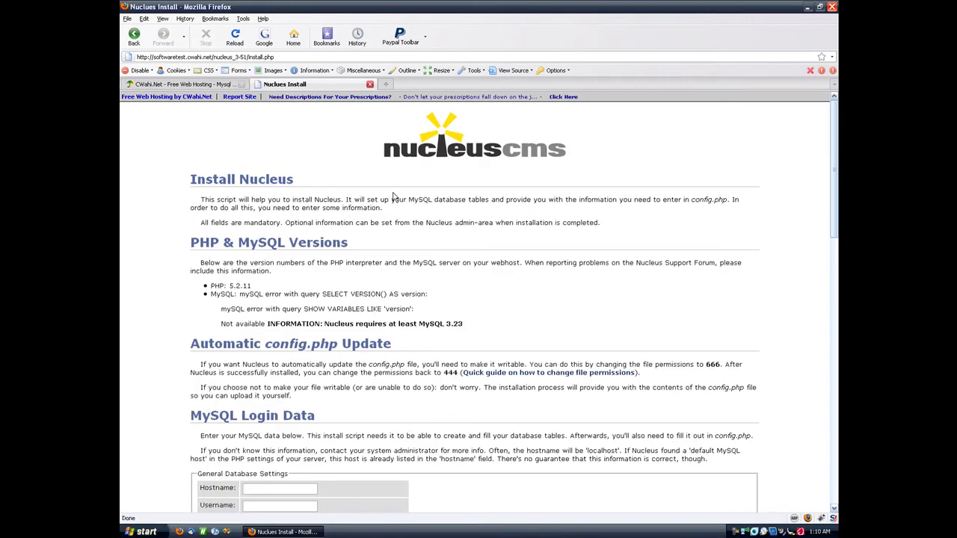
Scroll through the install form's MySQL login, directory and URL fields
scroll(394, 196, "down", 5)
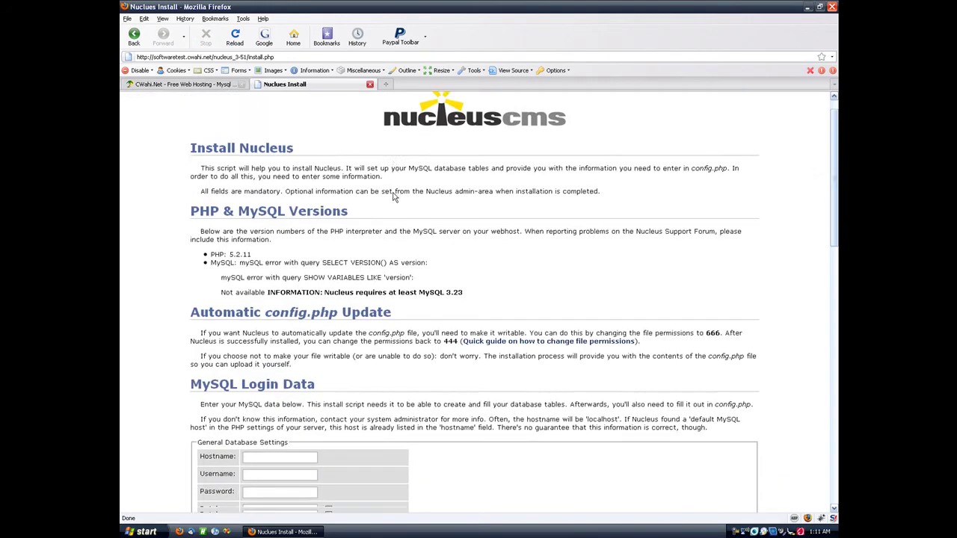
scroll(393, 196, "down", 2)
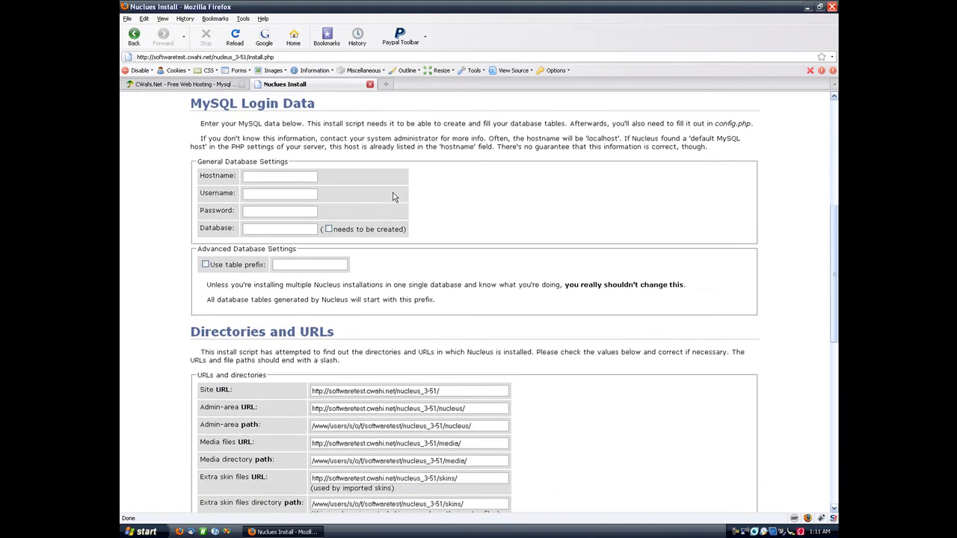
scroll(394, 196, "down", 5)
scroll(394, 196, "down", 5)
scroll(393, 196, "down", 2)
scroll(394, 196, "up", 15)
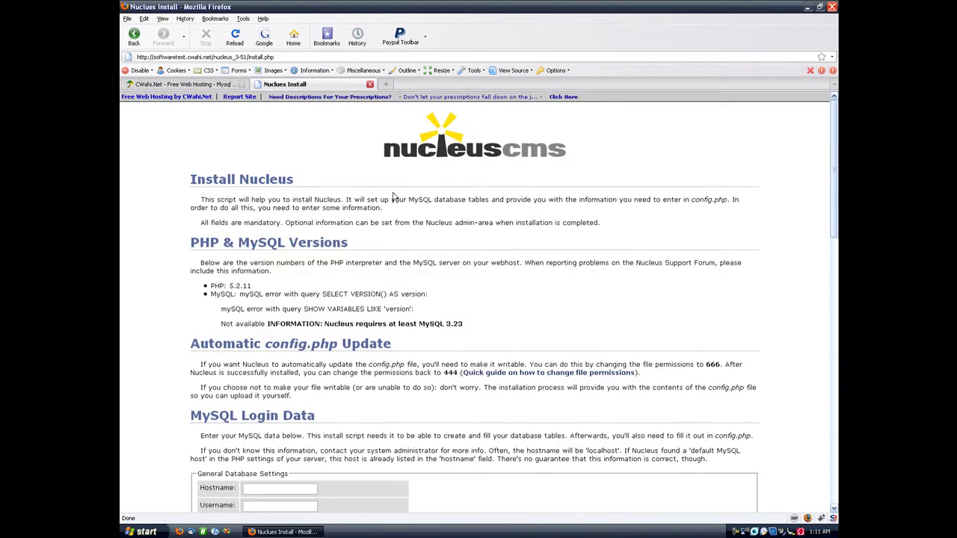
scroll(394, 196, "down", 5)
scroll(394, 196, "down", 2)
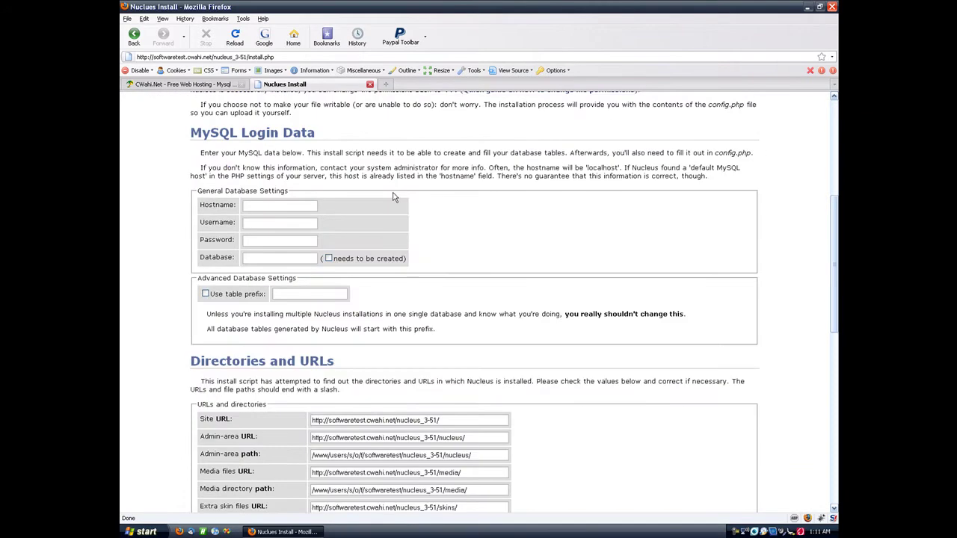
Copy the CWahi DB host fdb-1-15.cwahi.net into the Hostname field
left_click(212, 84)
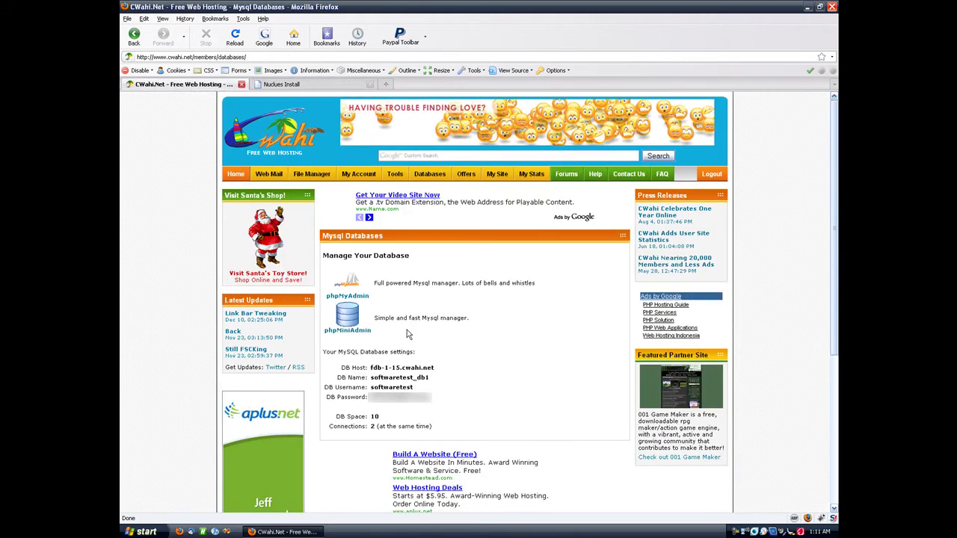
triple_click(402, 368)
key("ctrl+c")
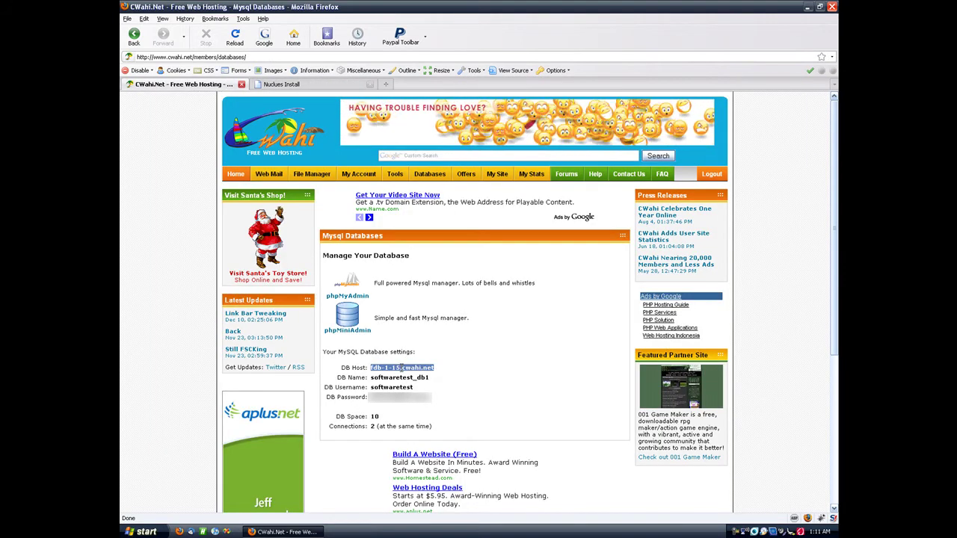
left_click(305, 86)
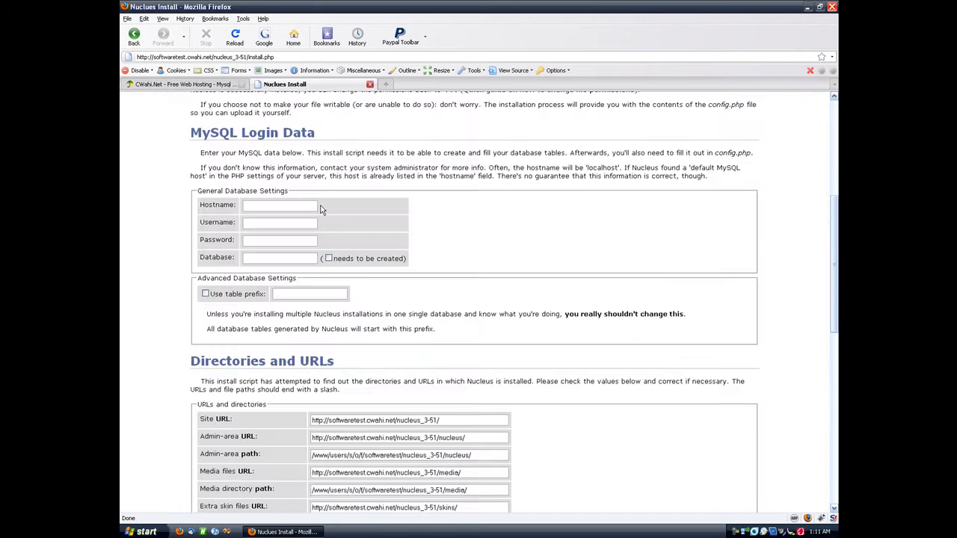
left_click(299, 205)
key("ctrl+v")
Put database name softwaretest_db1 into the Database field, clearing it from Username
left_click(183, 84)
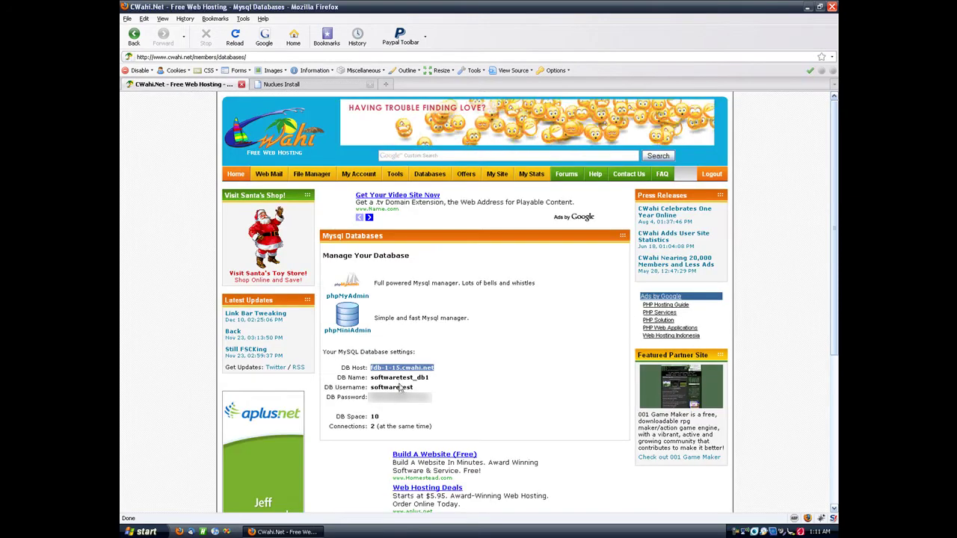
left_click_drag(371, 378, 413, 378)
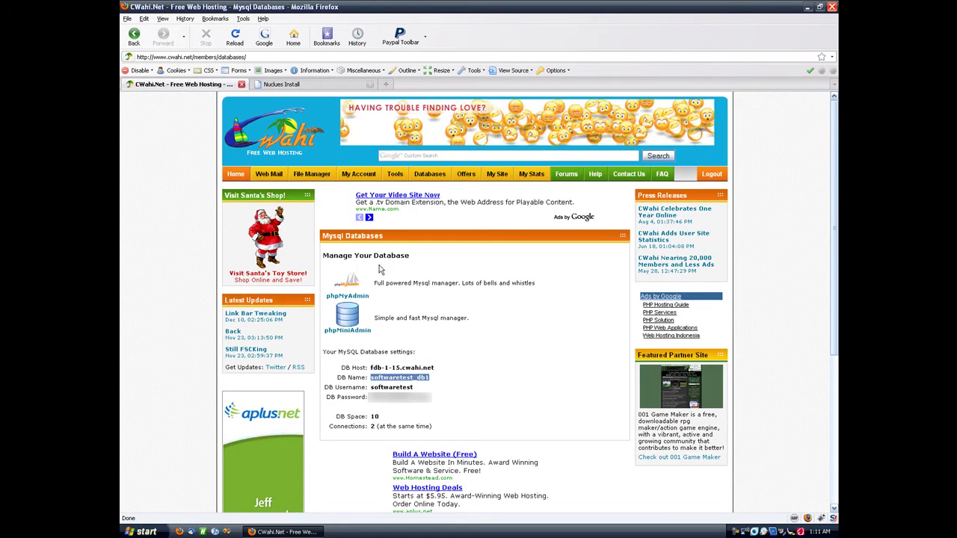
left_click(306, 84)
left_click(278, 221)
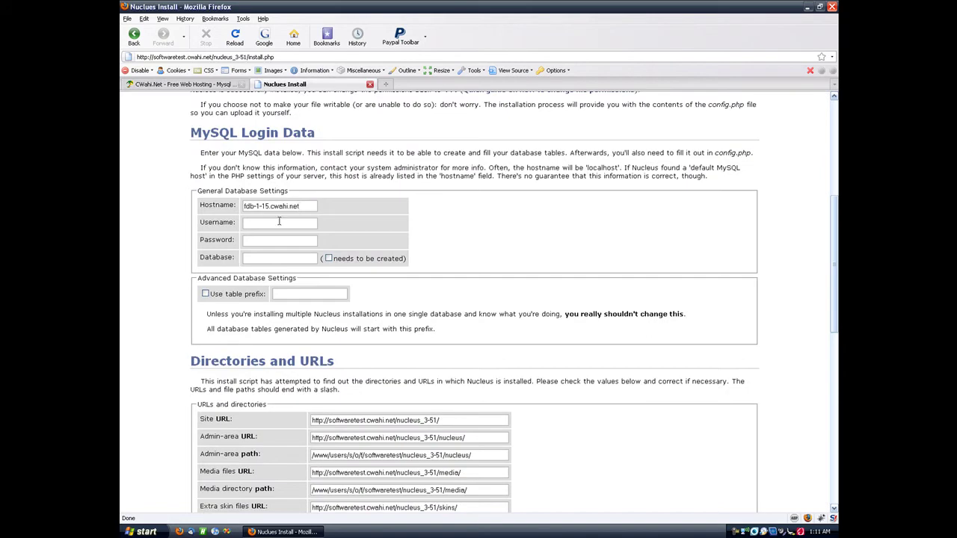
type("softwaretest_db1")
left_click(273, 258)
type("softwaretest_db1")
double_click(270, 227)
key("Delete")
Copy the CWahi database username and password into the Username and Password fields
left_click(179, 85)
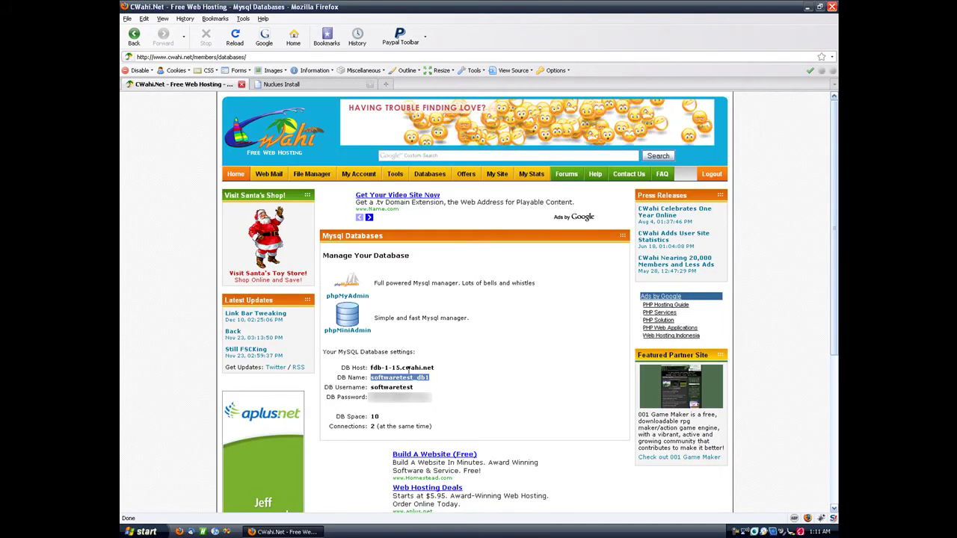
double_click(392, 388)
key("ctrl+c")
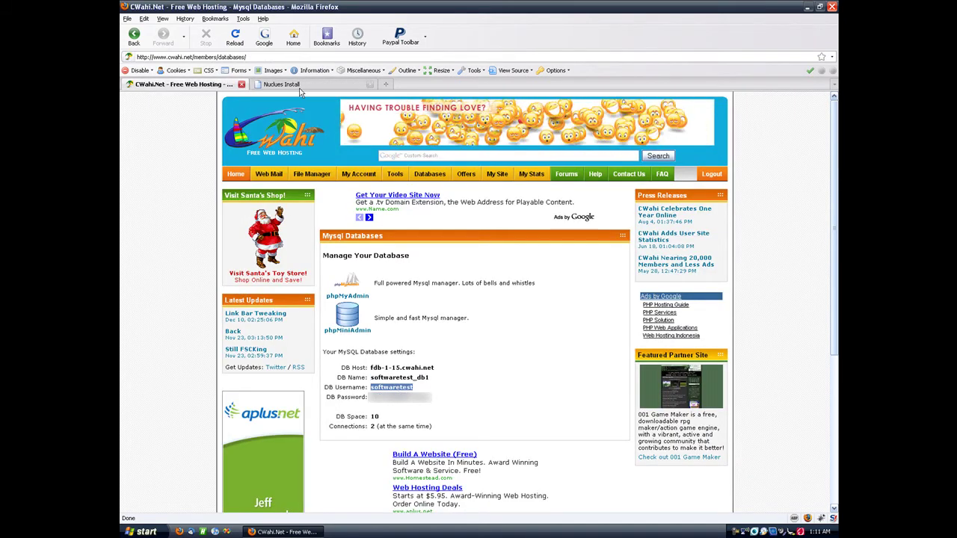
left_click(281, 85)
left_click(263, 221)
key("ctrl+v")
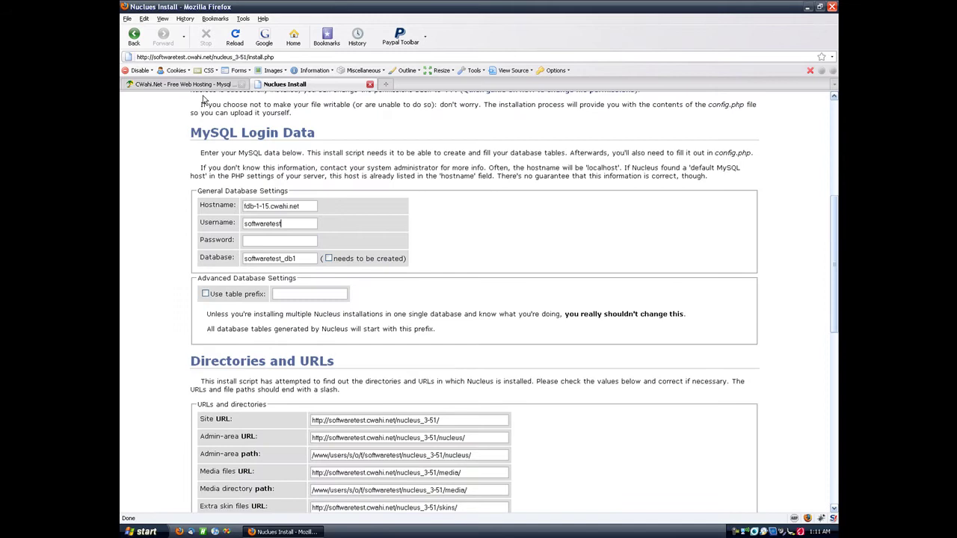
left_click(180, 85)
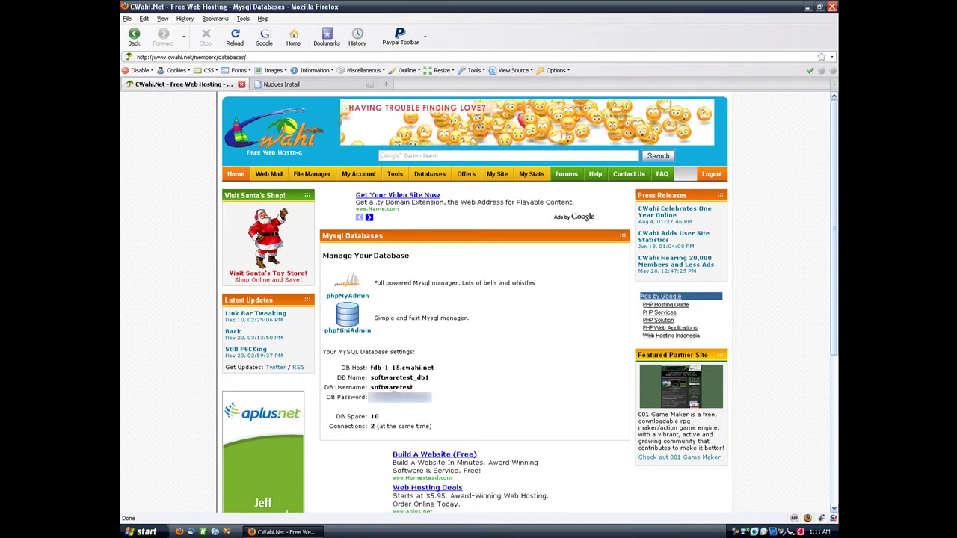
left_click(281, 84)
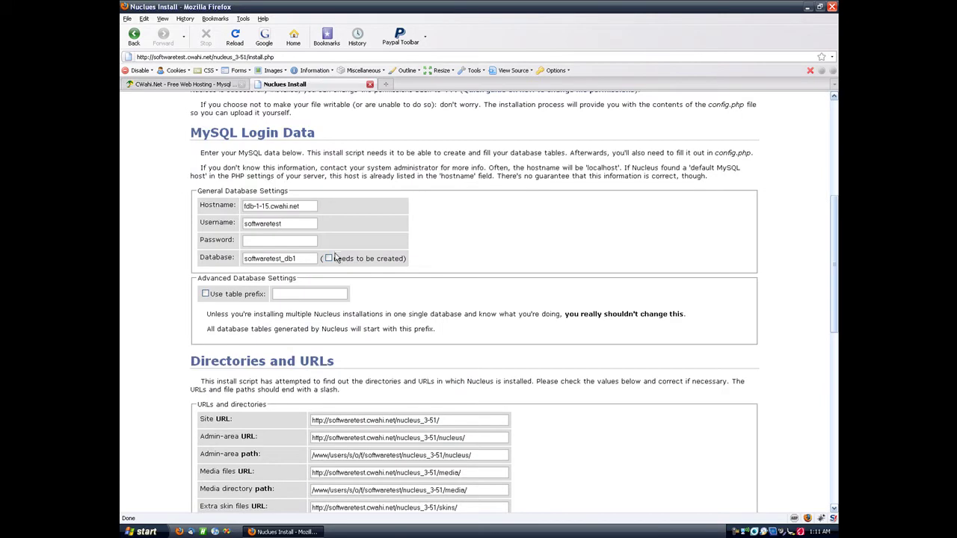
key("ctrl+v")
Enable the table prefix option with prefix nucleus_
left_click(205, 294)
left_click(300, 293)
type("leu")
scroll(413, 340, "down", 2)
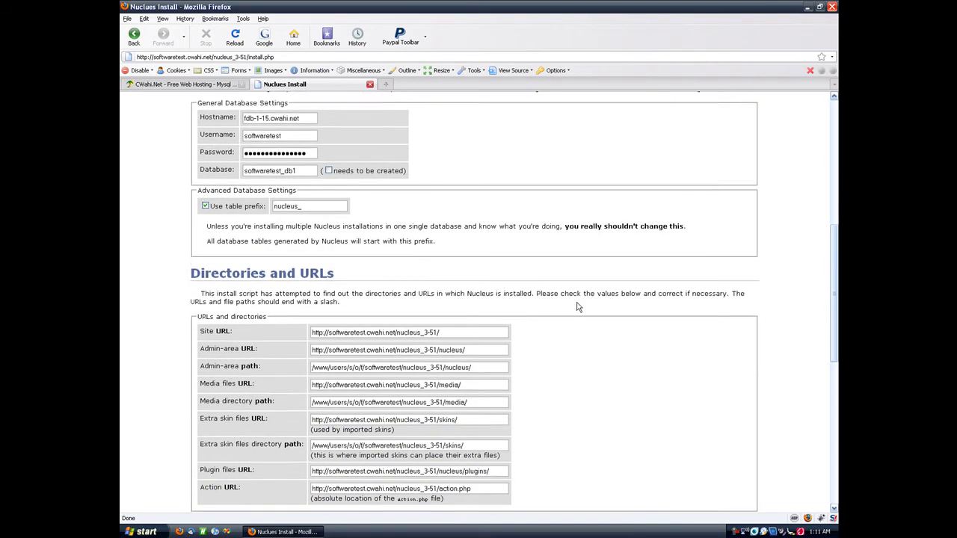
scroll(576, 306, "down", 5)
scroll(548, 314, "down", 5)
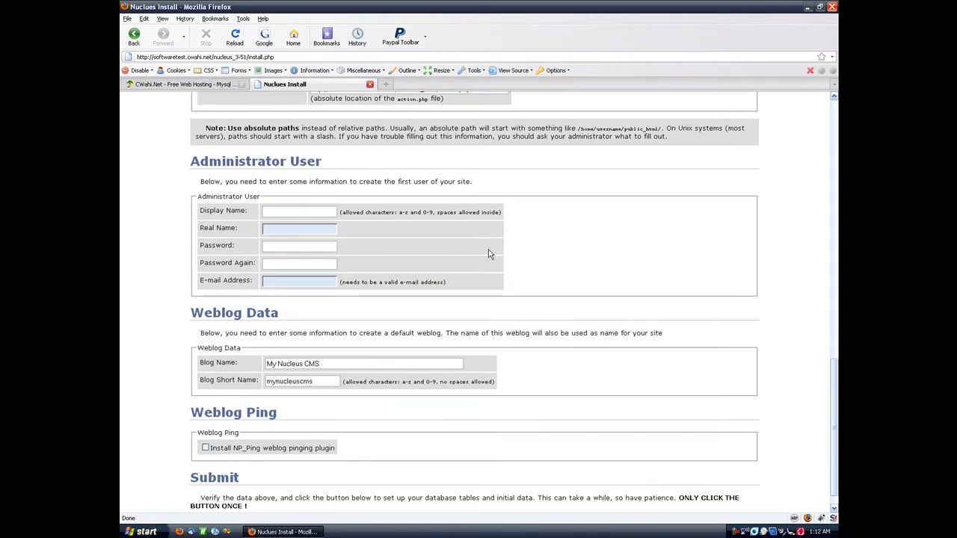
Enter the administrator's username, password and e-mail address
key("Tab")
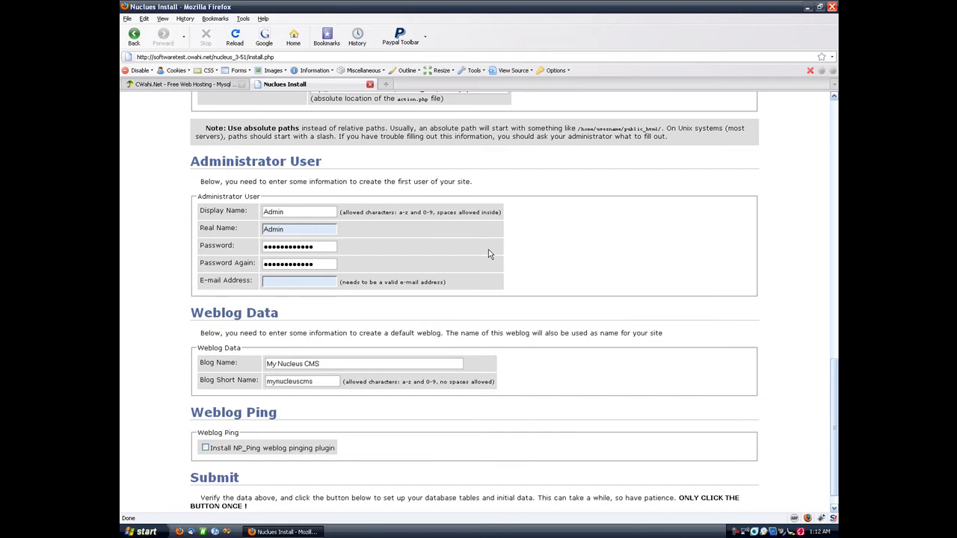
key("BackSpace")
key("BackSpace")
key("BackSpace")
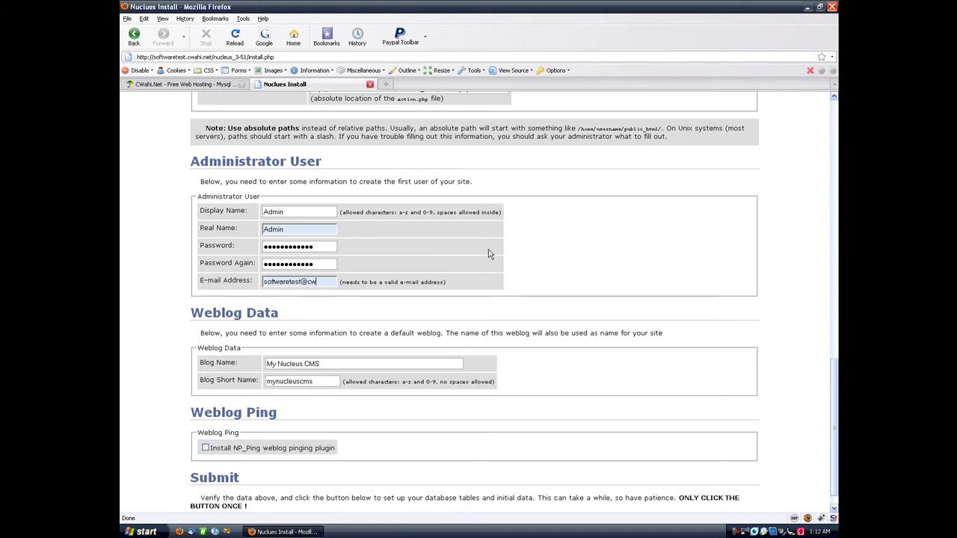
Enter the Nucleus 3.51 Test Blog name and short name, then install Nucleus
scroll(490, 254, "down", 1)
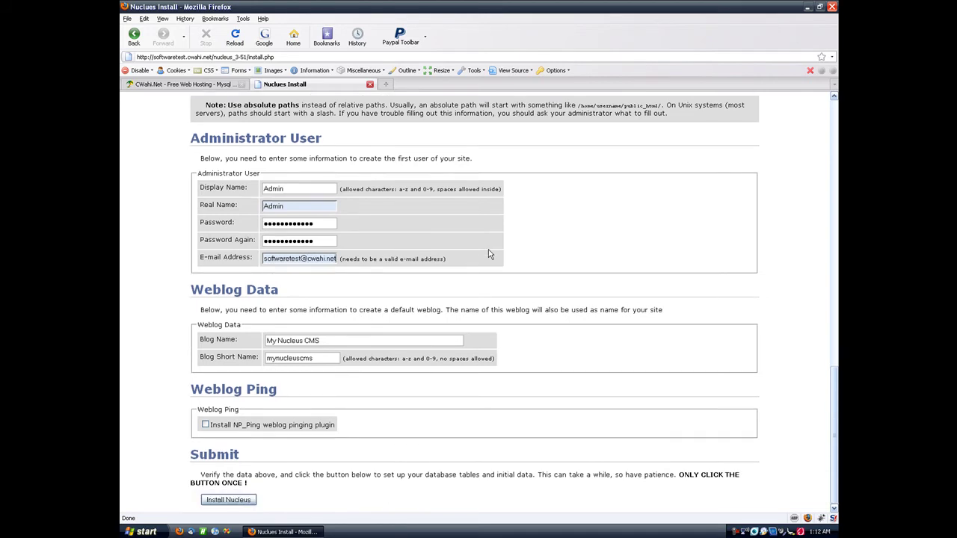
key("Tab")
type("N")
type("3")
type("Test Blog")
key("Tab")
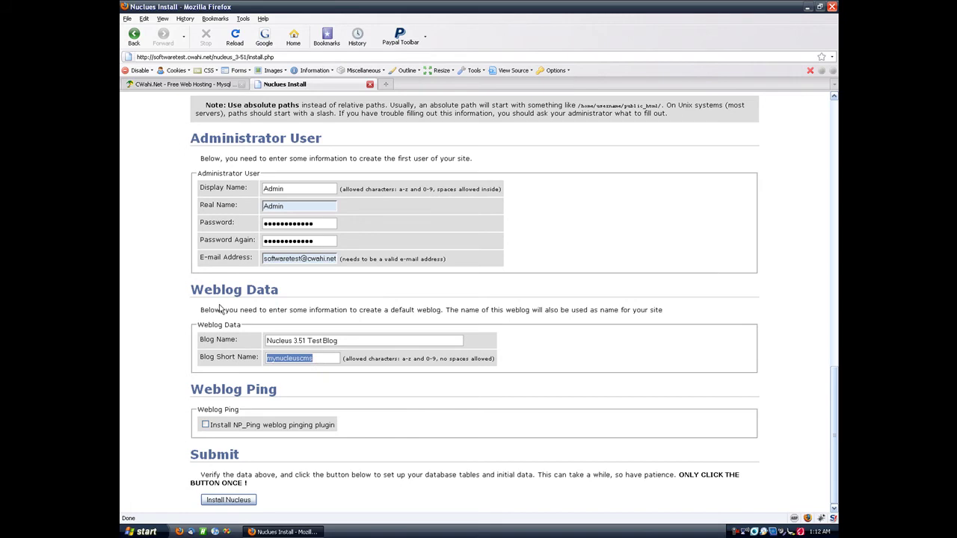
type("nucleu")
type("stest")
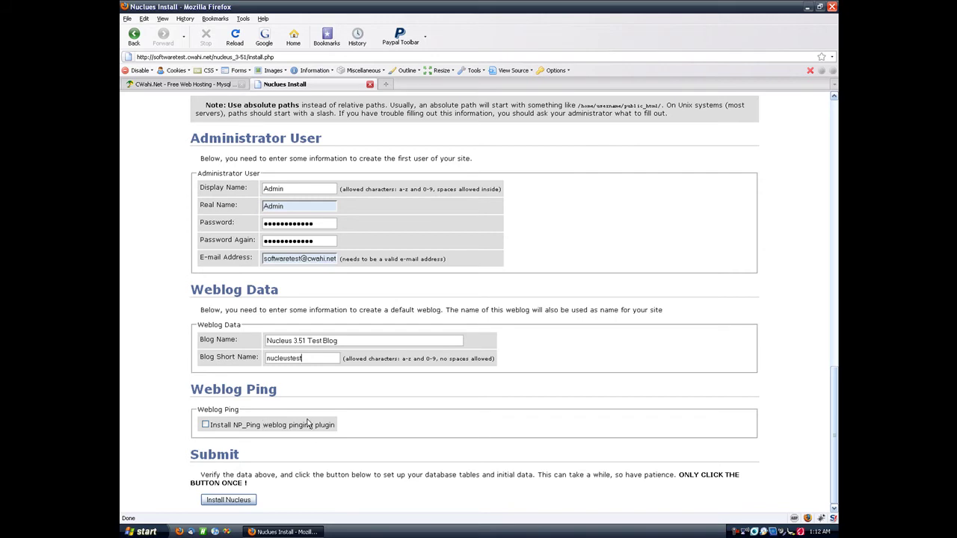
left_click(249, 501)
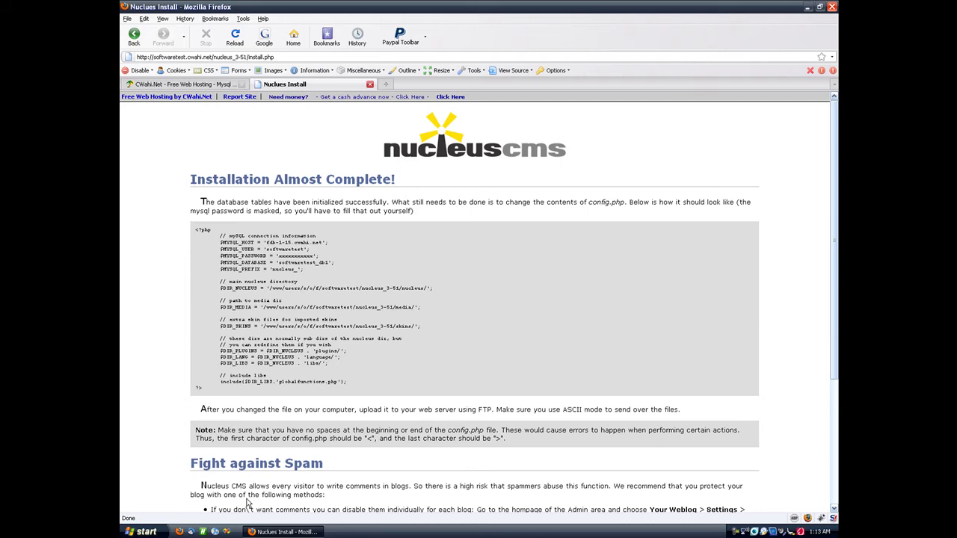
Launch WinSCP from the desktop and log in to the saved hosting session
key("super+d")
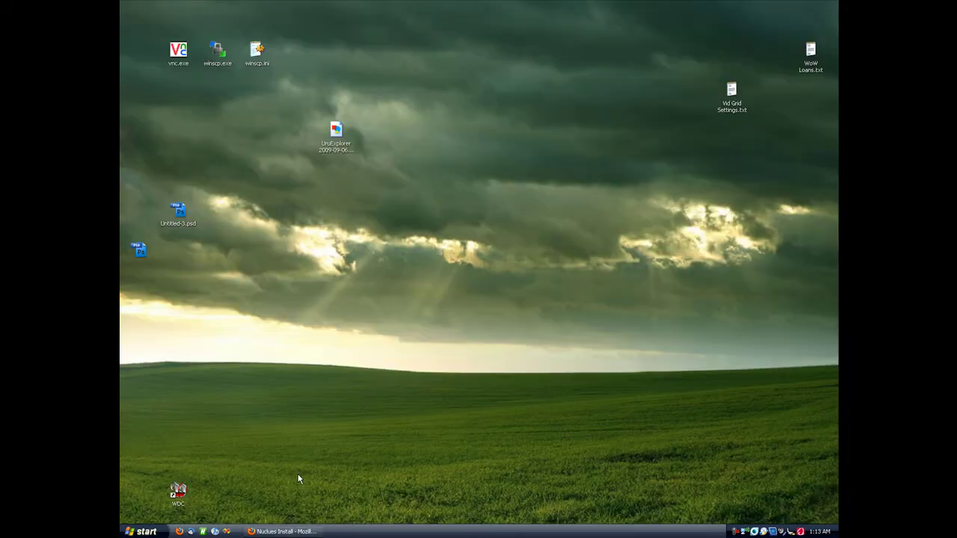
left_click(220, 50)
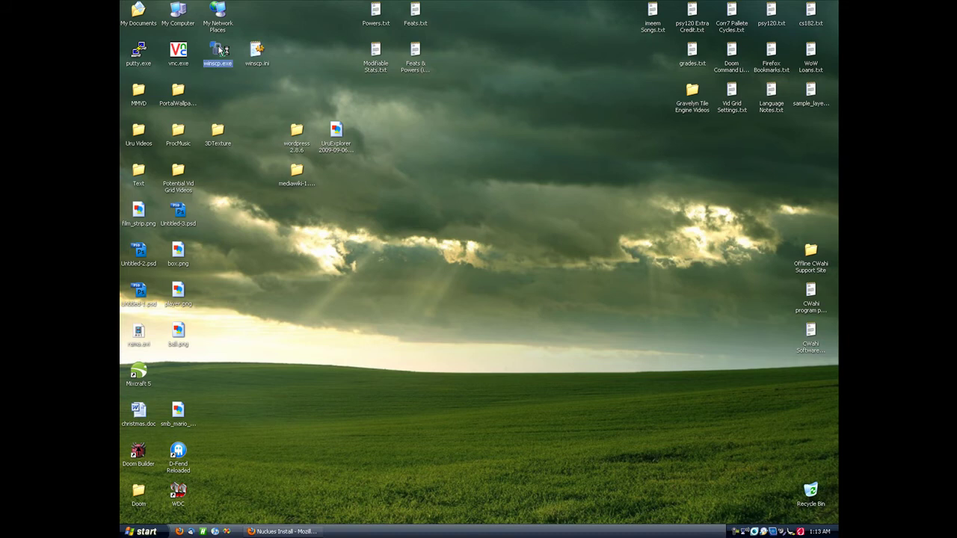
double_click(220, 50)
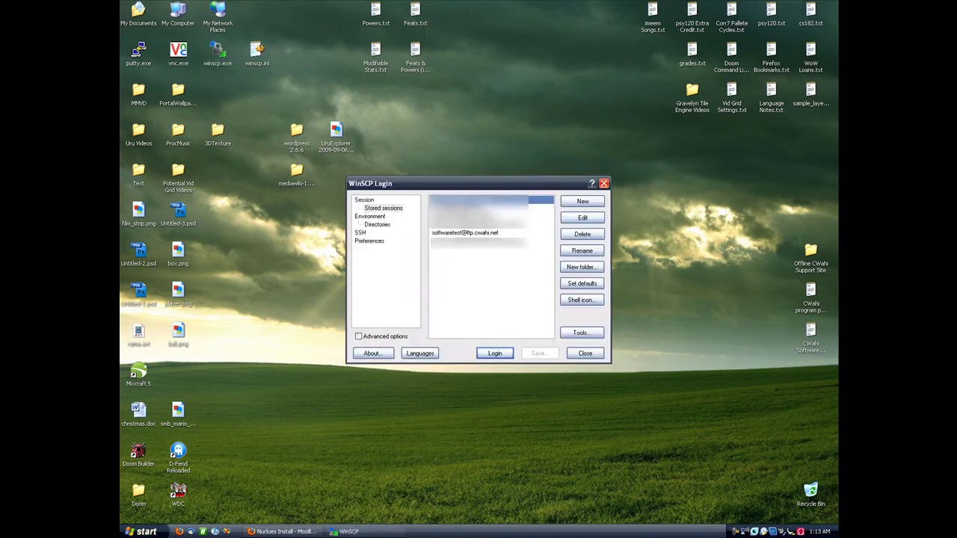
double_click(457, 233)
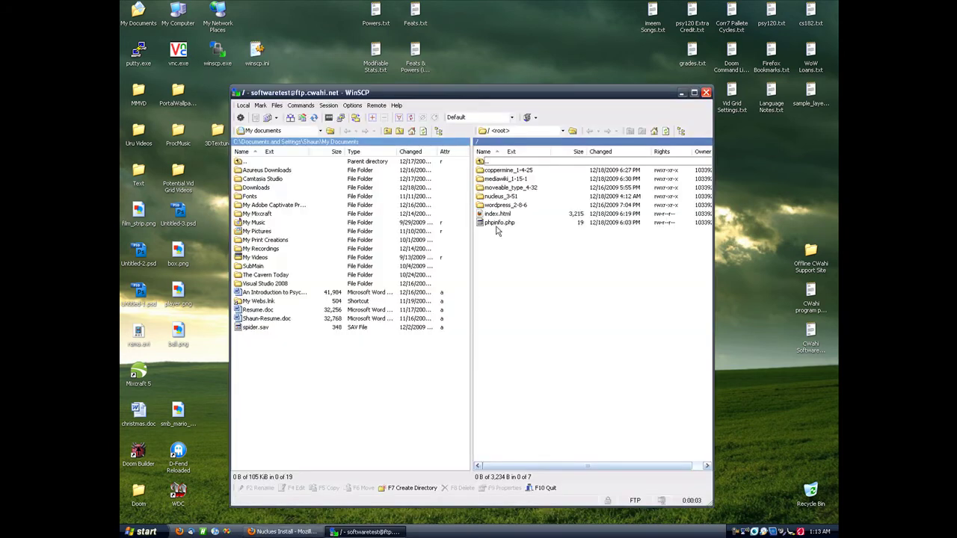
Download config.php from the server's nucleus_3-51 folder to the desktop
double_click(505, 196)
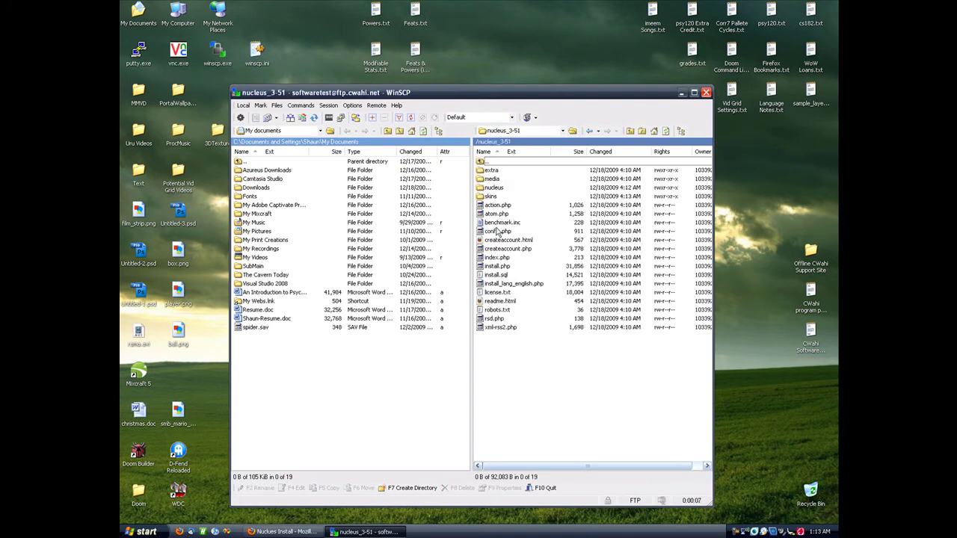
left_click(498, 231)
key("F5")
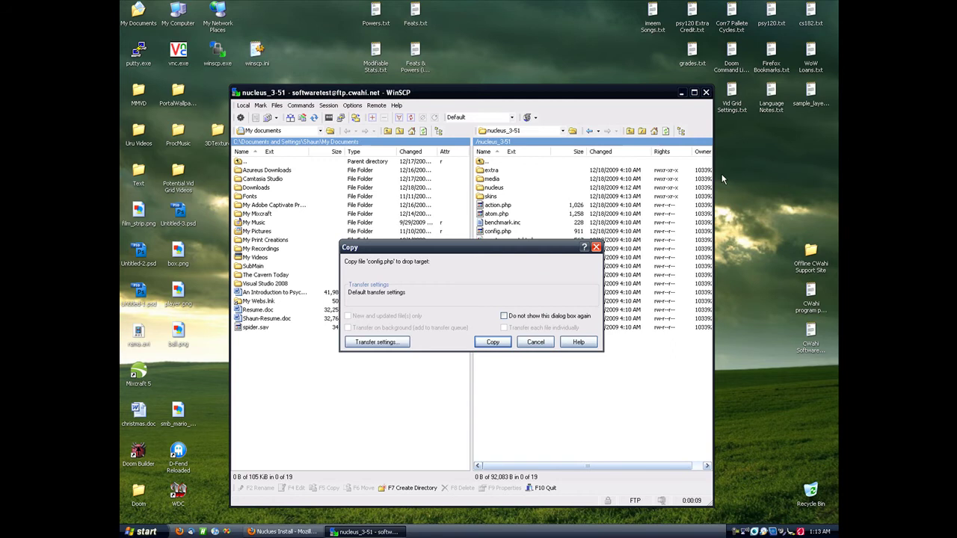
left_click(510, 338)
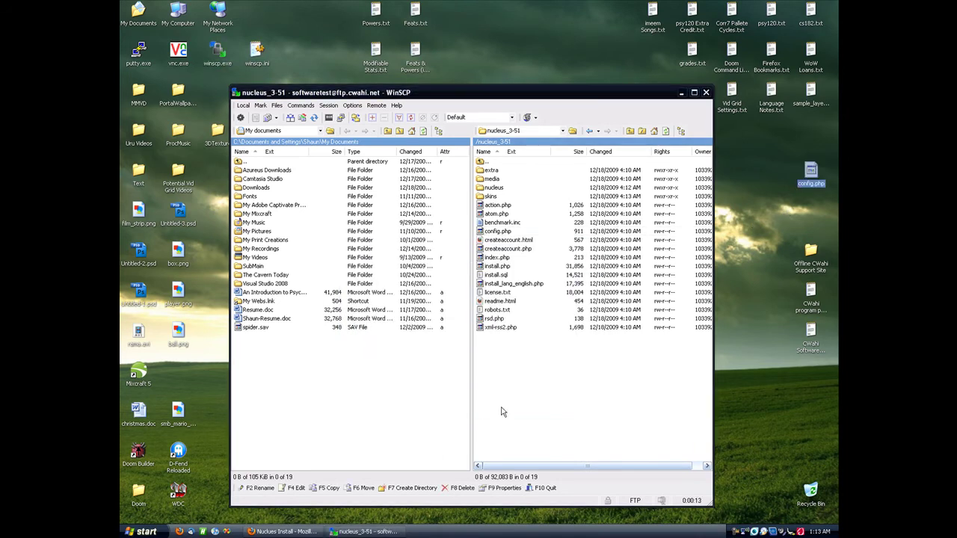
Replace all of config.php's contents with the installer's generated config code
left_click(288, 532)
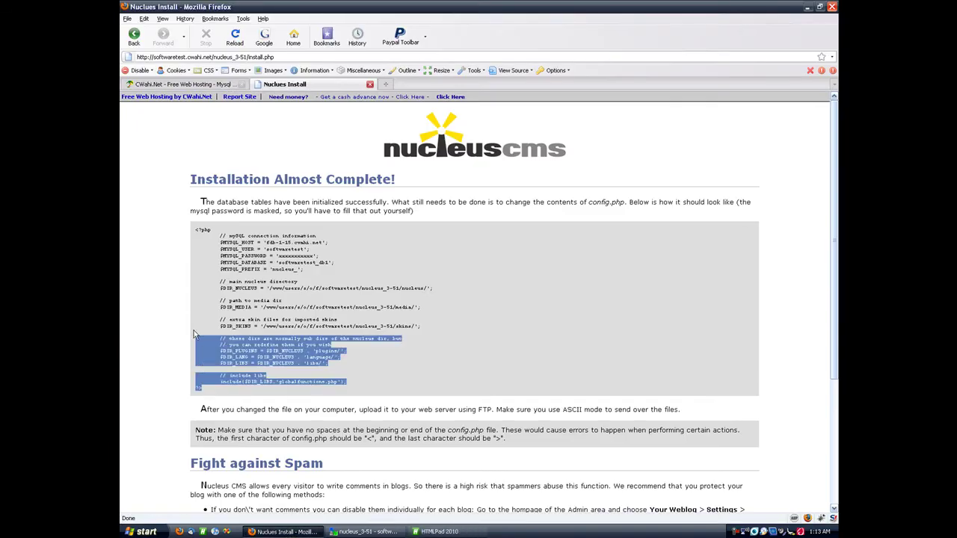
left_click_drag(194, 334, 193, 234)
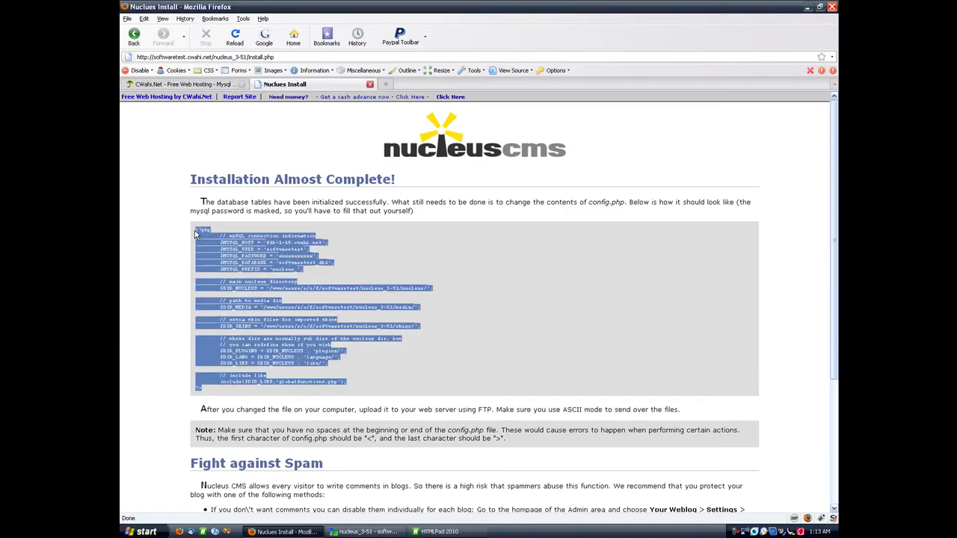
left_click(439, 531)
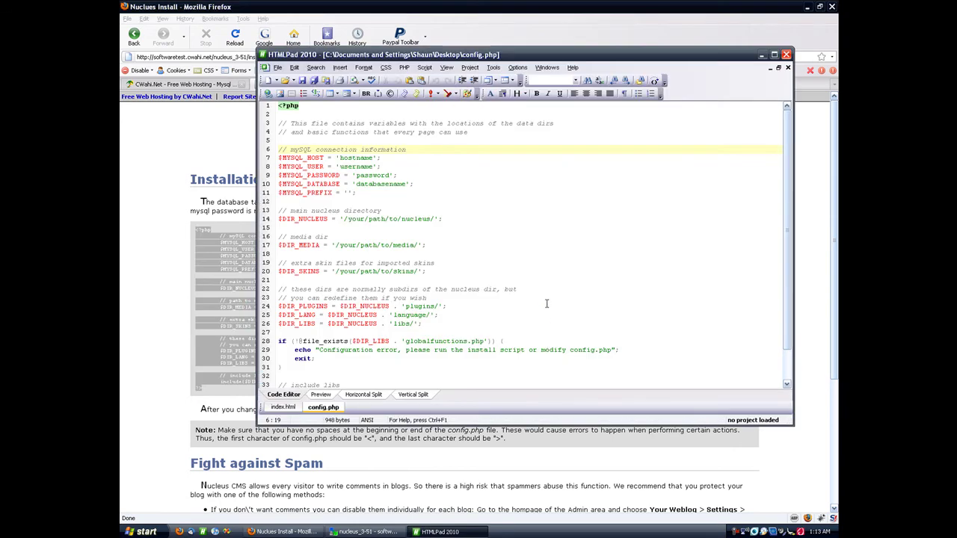
key("ctrl+a")
key("ctrl+v")
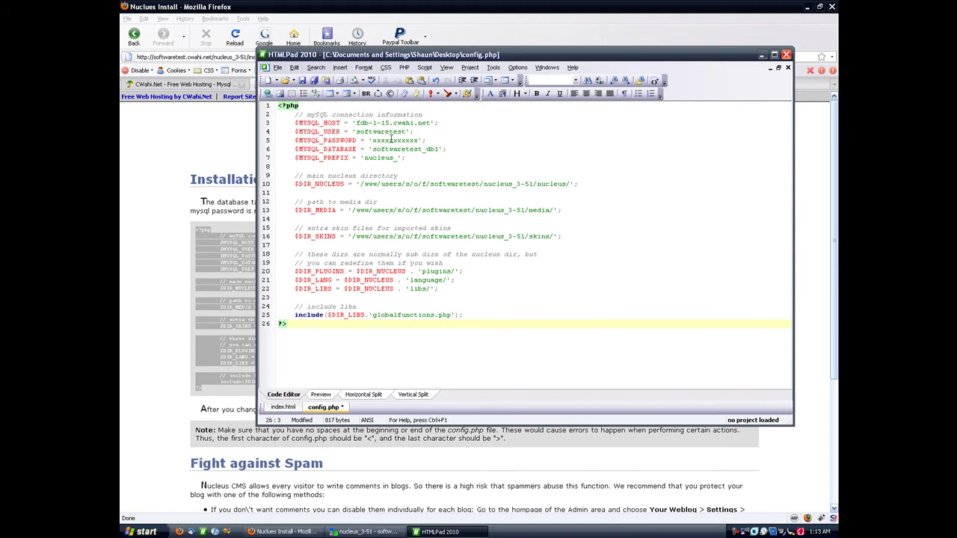
Swap the masked password for the real CWahi database password, then save and close config.php
left_click_drag(374, 140, 411, 140)
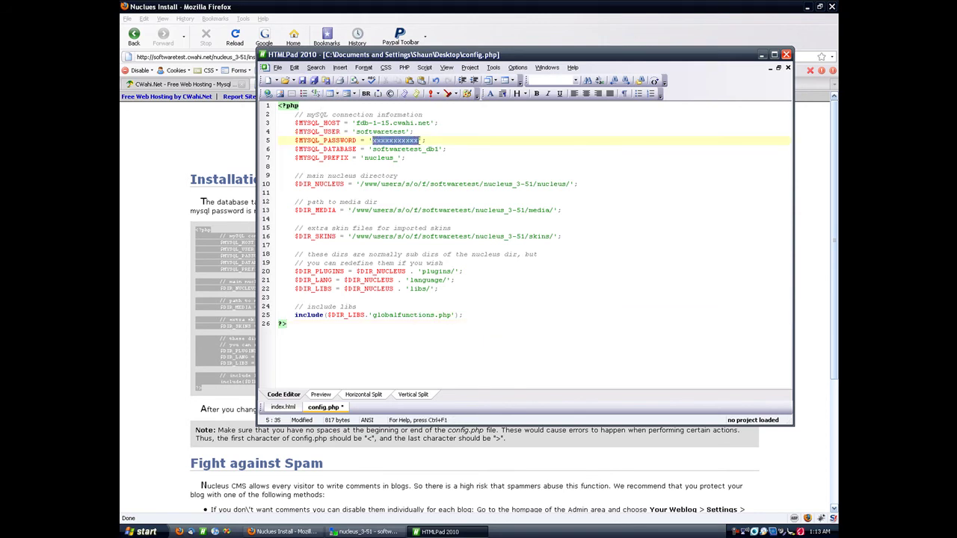
key("alt+Tab")
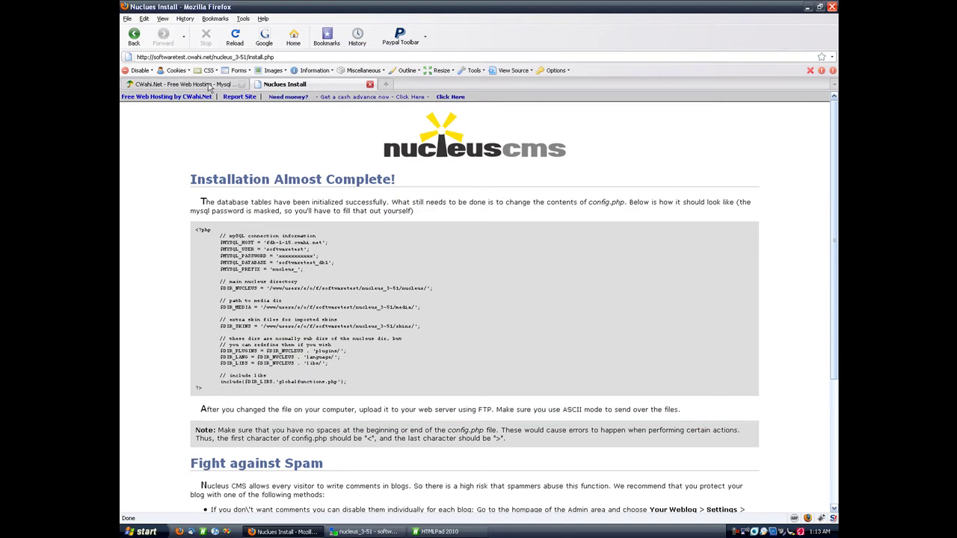
left_click(210, 84)
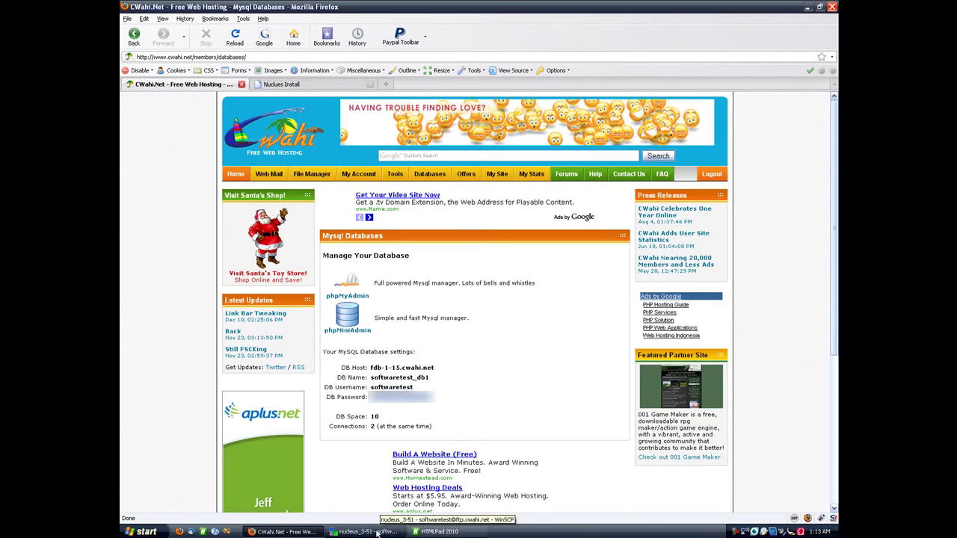
left_click(439, 531)
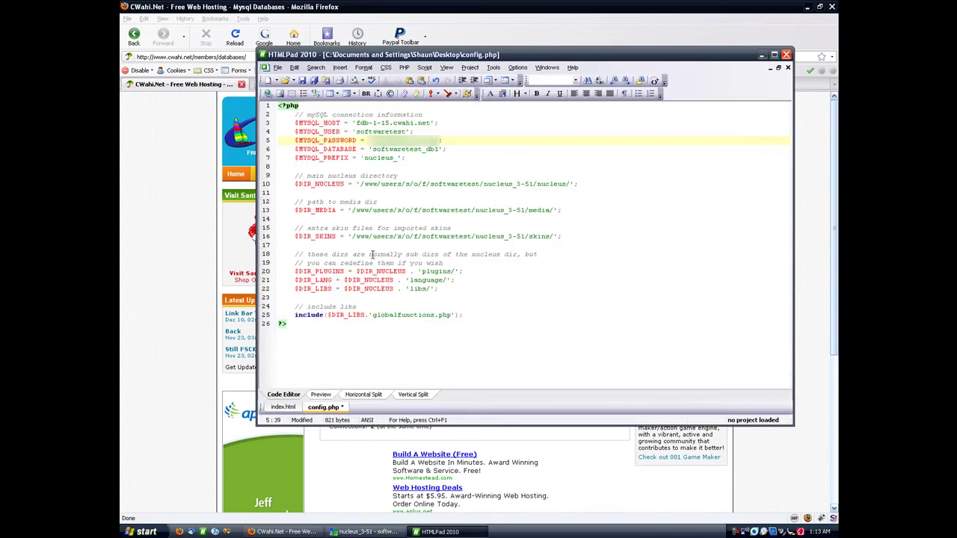
left_click(234, 224)
key("ctrl+Tab")
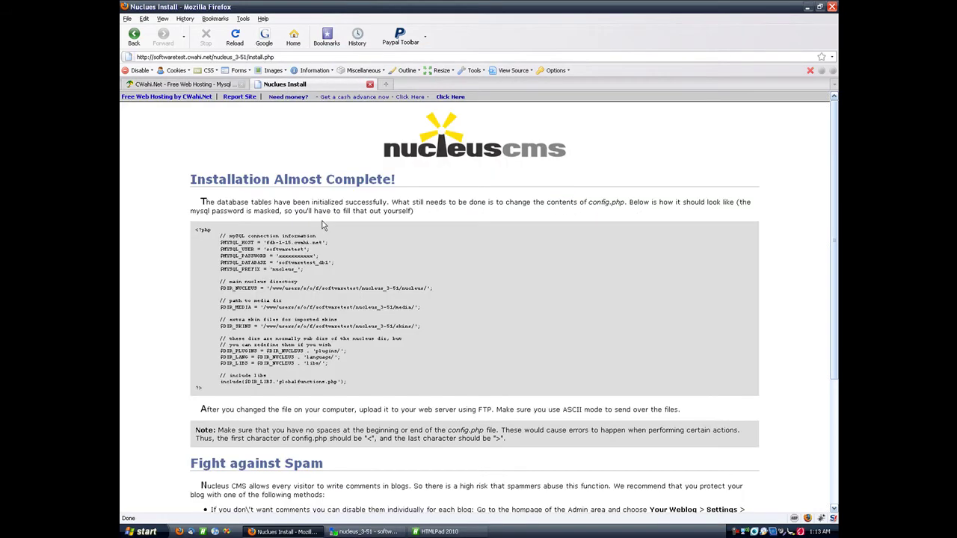
scroll(346, 306, "down", 2)
left_click(439, 531)
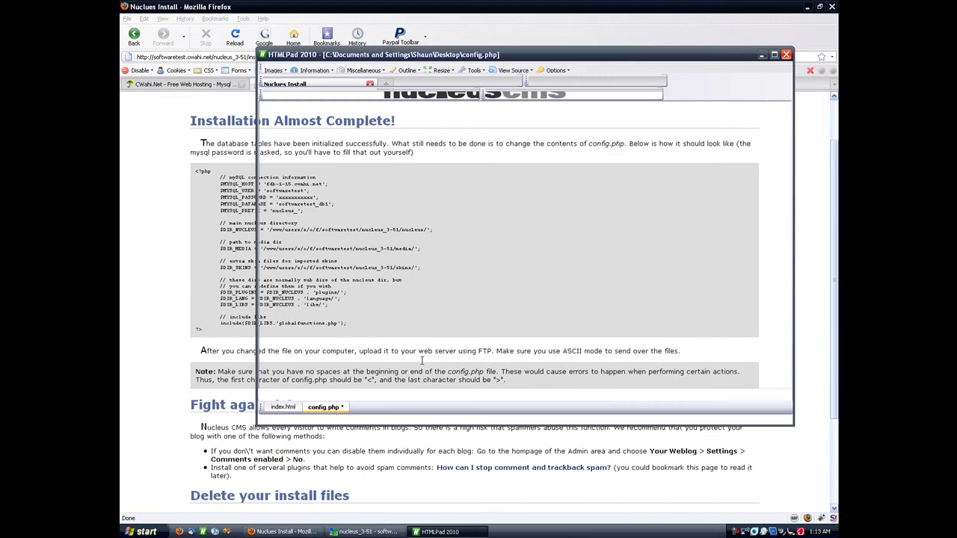
left_click(303, 80)
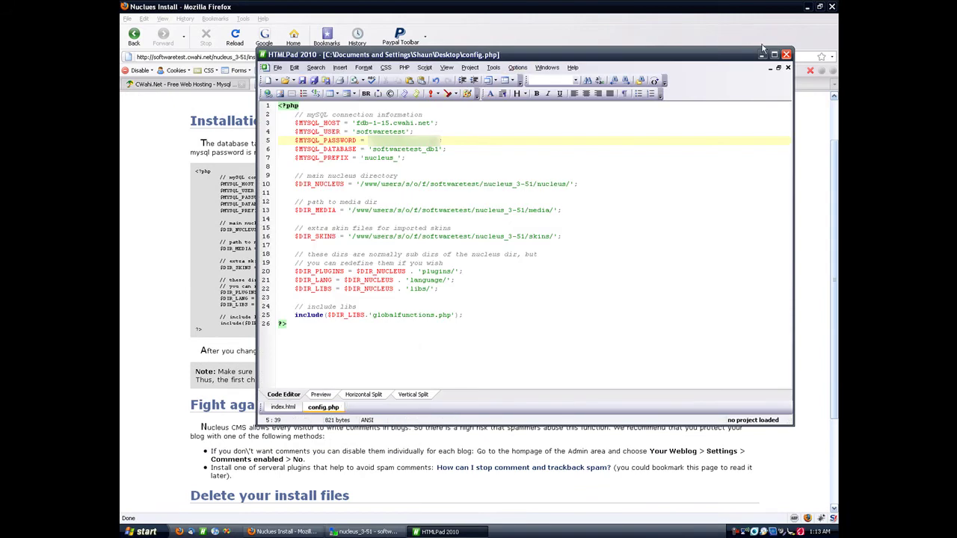
left_click(786, 56)
Upload the edited config.php to nucleus_3-51, overwriting the server copy
left_click(808, 6)
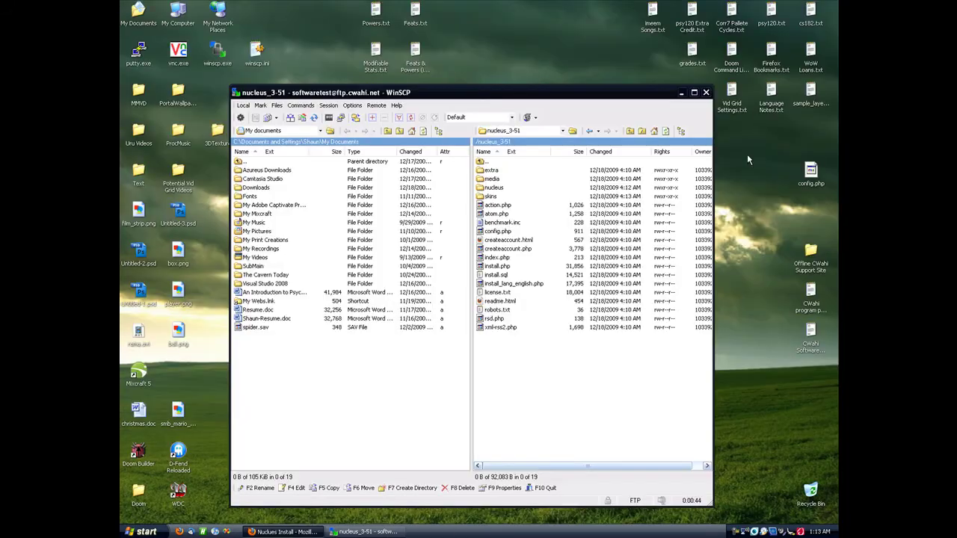
left_click_drag(811, 172, 525, 378)
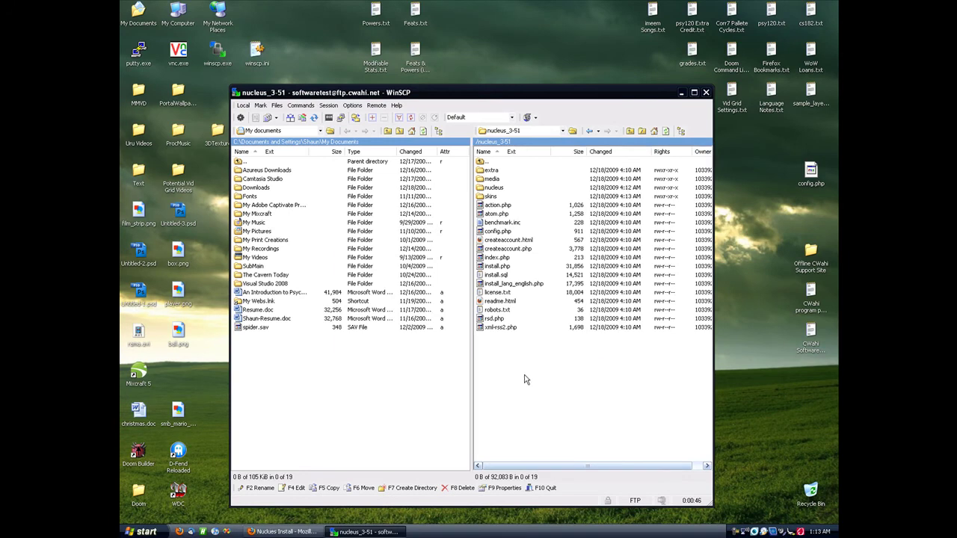
left_click(493, 342)
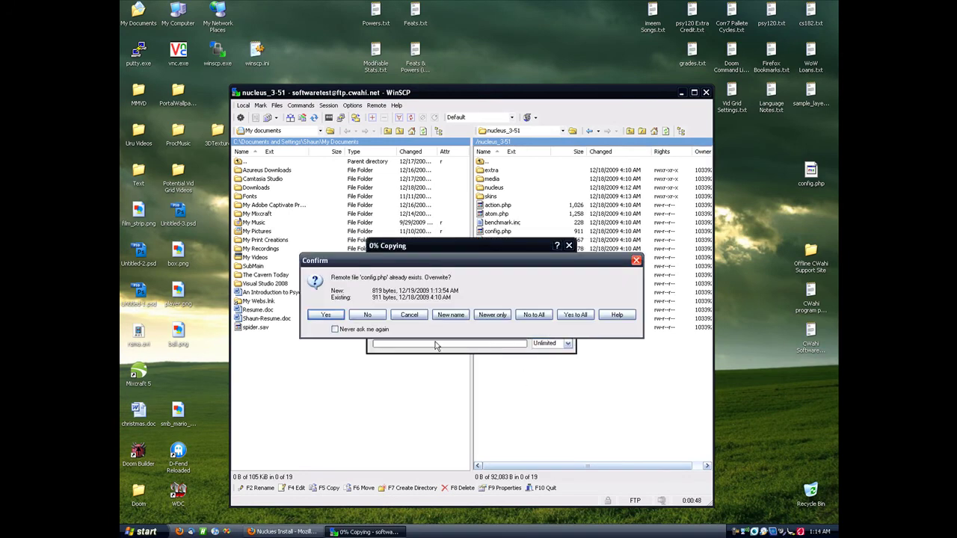
left_click(337, 319)
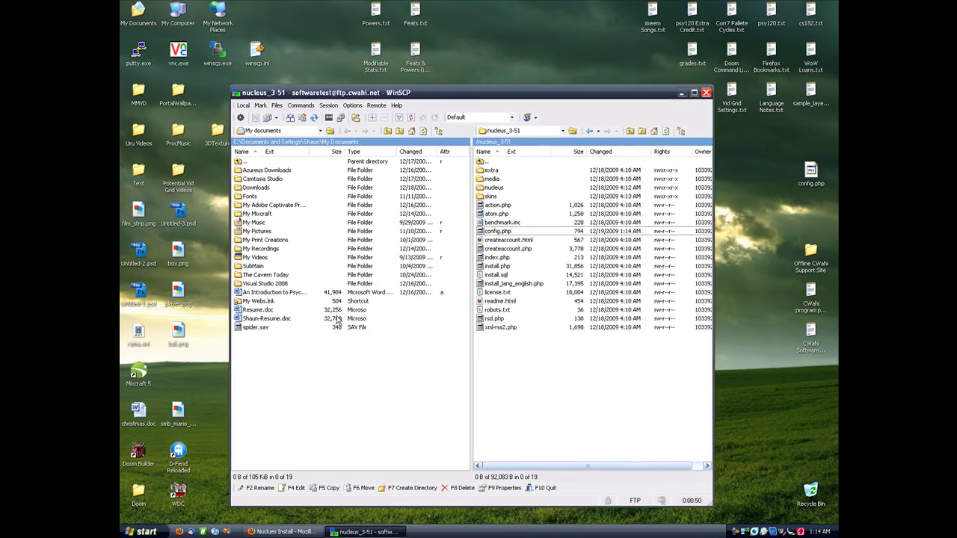
Read the installer's instructions about deleting the install files
key("alt+Tab")
scroll(376, 365, "down", 3)
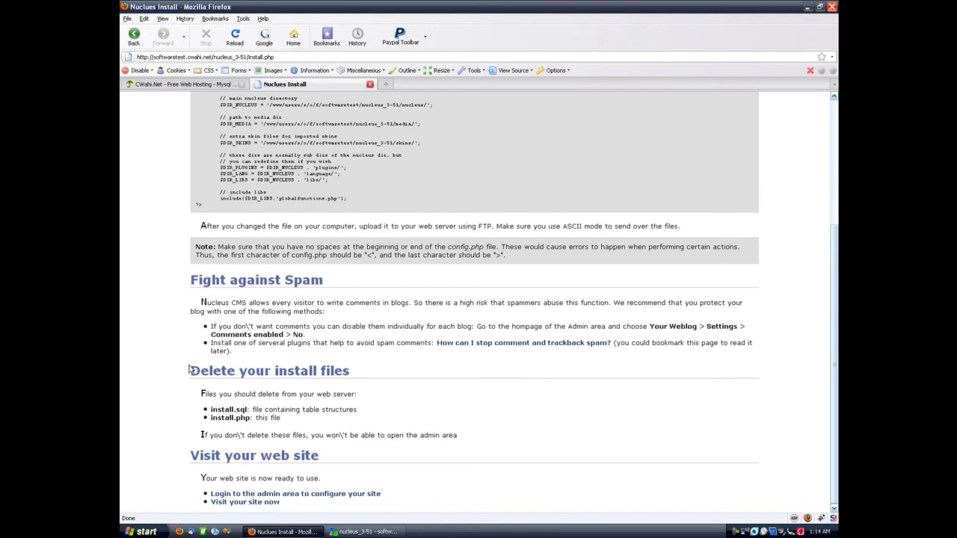
left_click_drag(190, 369, 288, 448)
left_click(288, 448)
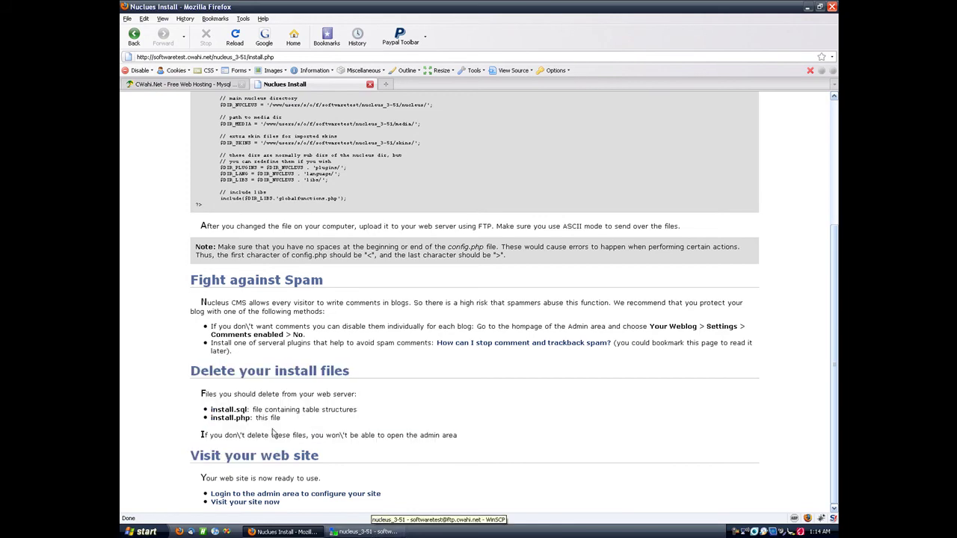
Delete install.php and install.sql from the server's nucleus_3-51 folder
left_click(365, 531)
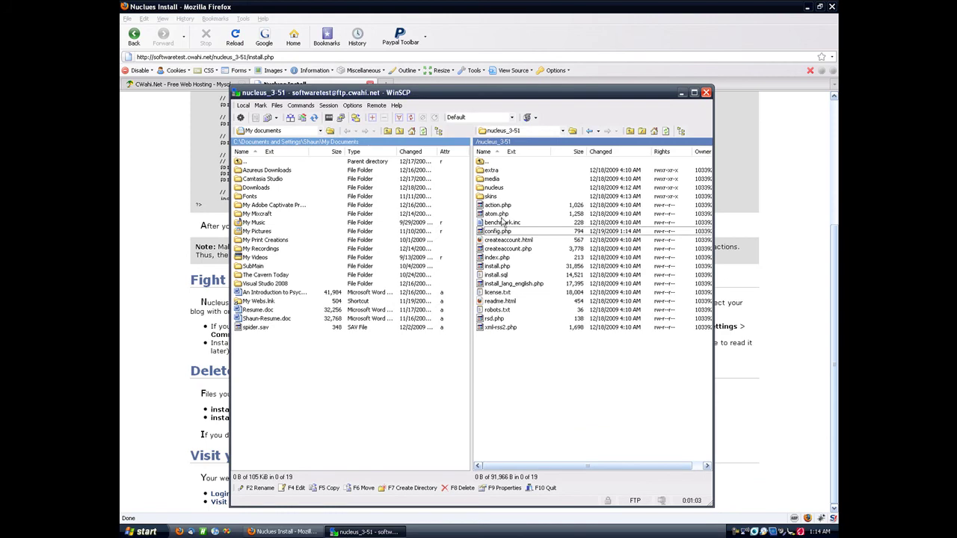
left_click(504, 275)
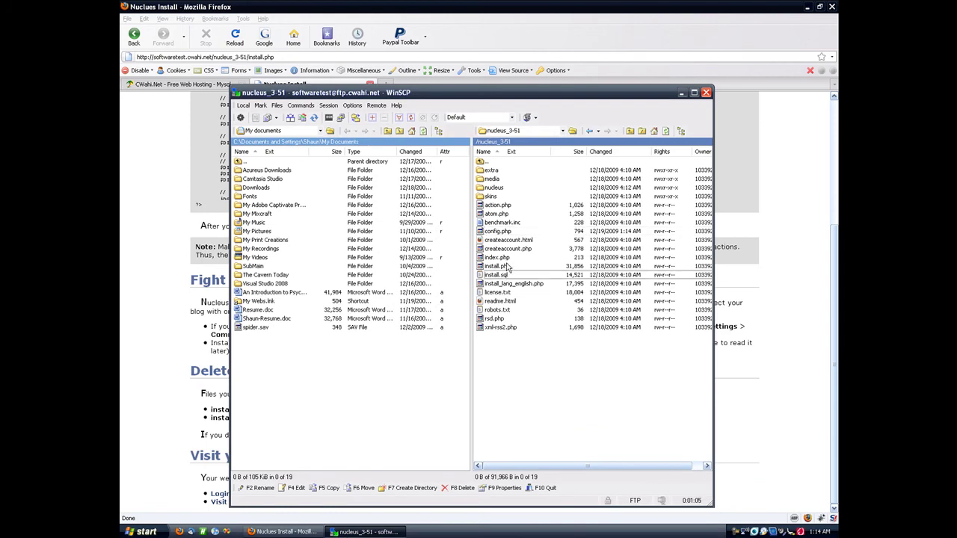
left_click(506, 268, "ctrl")
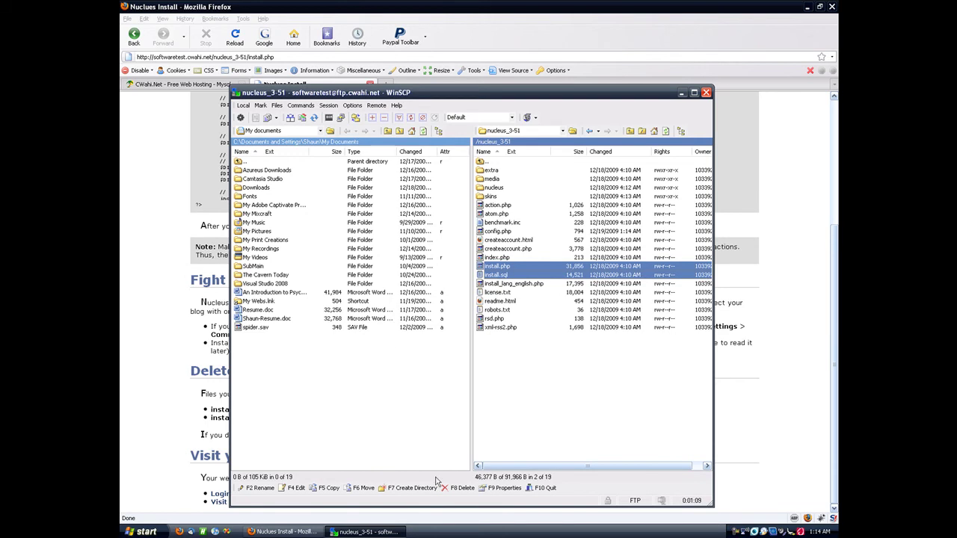
left_click(459, 488)
left_click(438, 309)
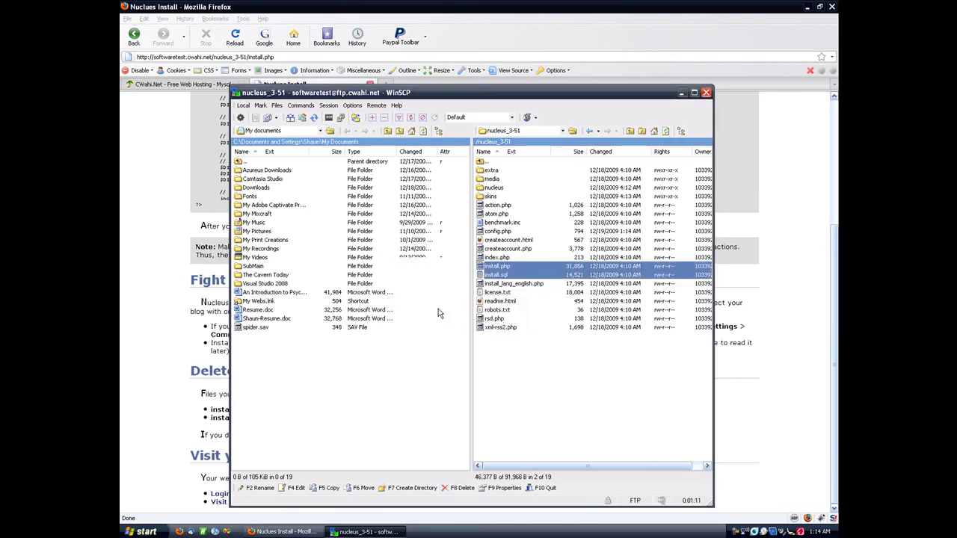
left_click(182, 383)
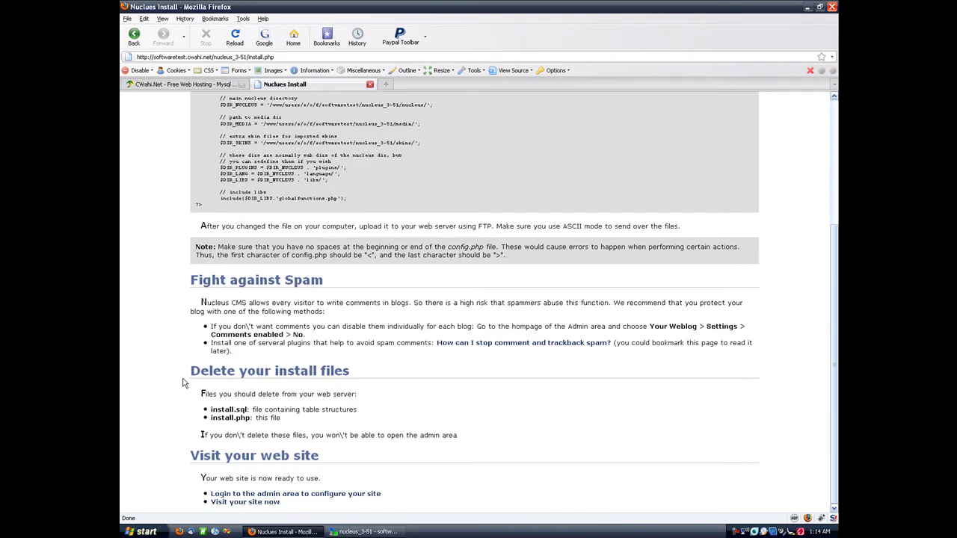
Visit the new Nucleus 3.51 Test Blog and follow the Admin link to the weblog overview
left_click(251, 503)
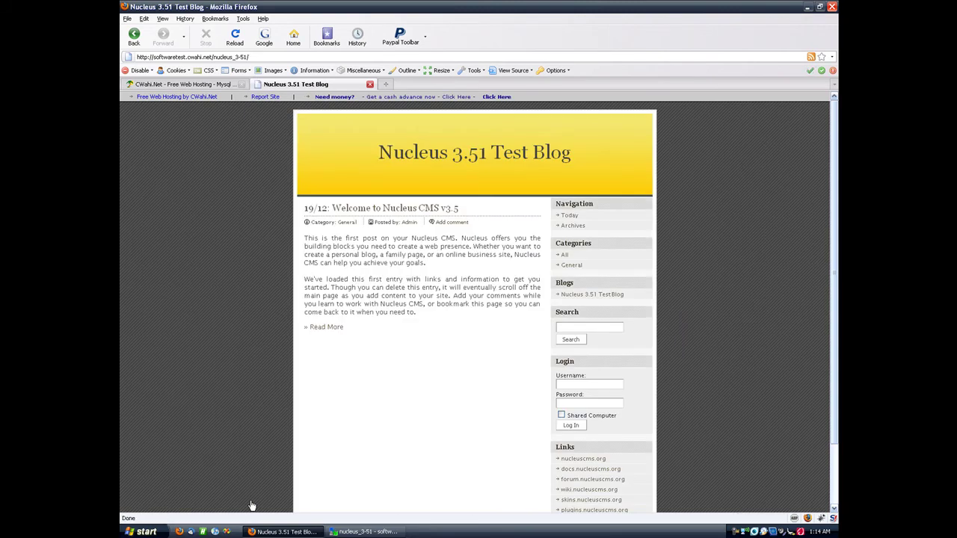
scroll(257, 336, "down", 2)
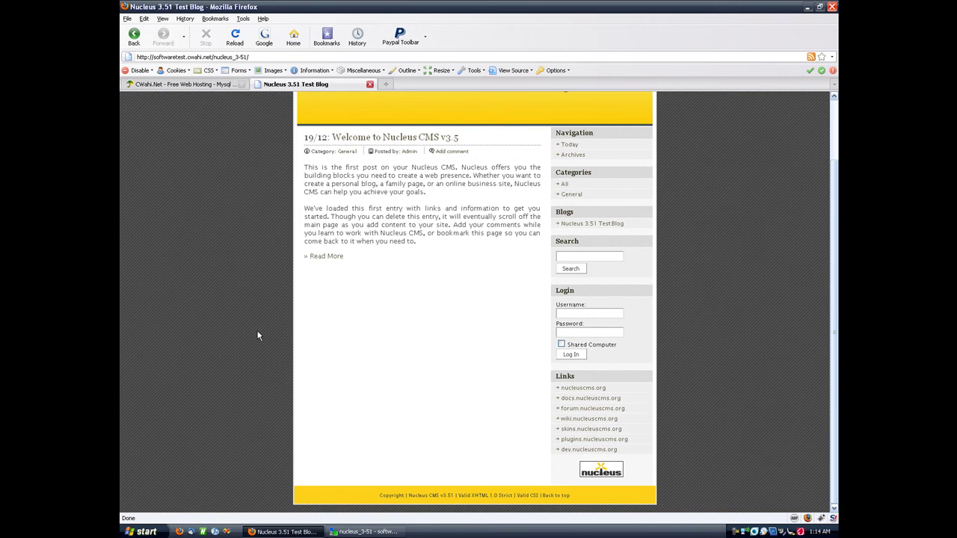
scroll(257, 335, "up", 2)
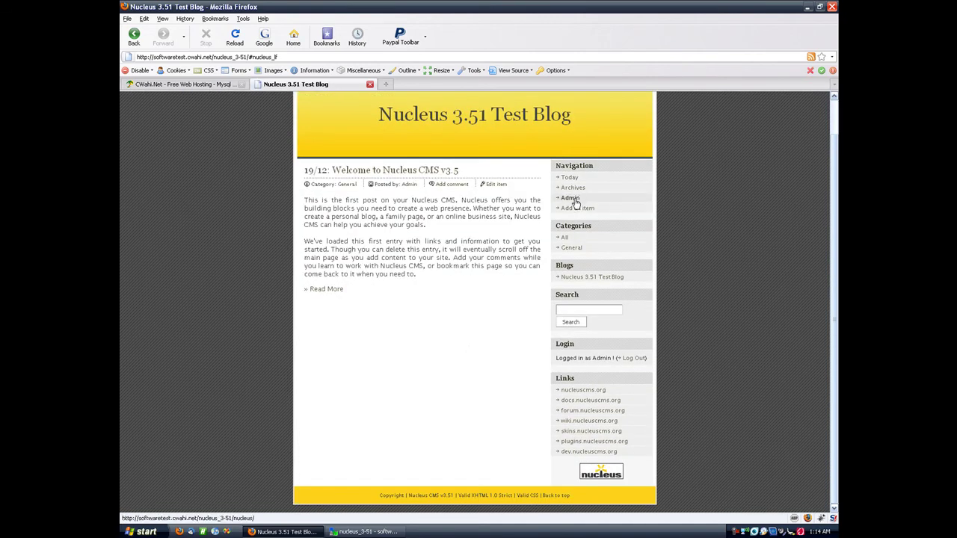
left_click(574, 200)
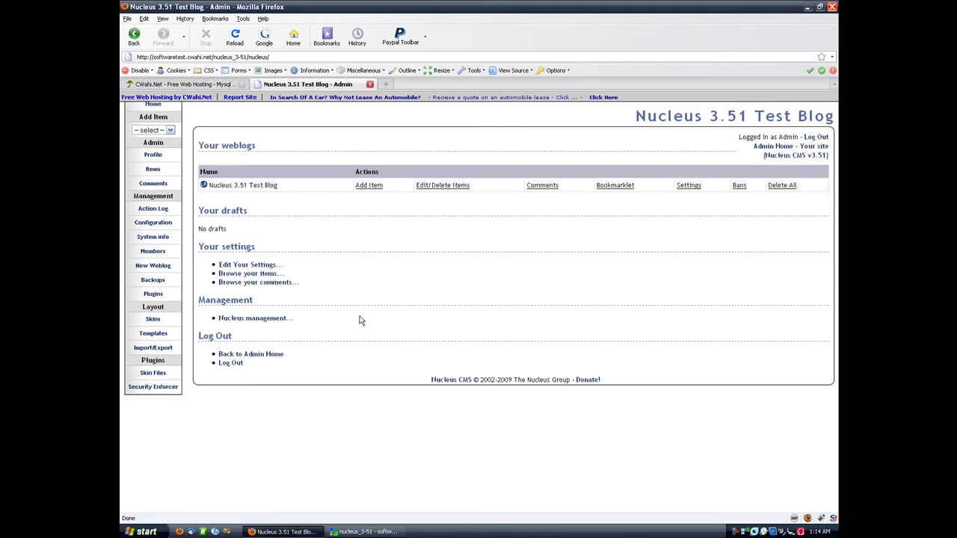
Open Configuration and check the Media Directory path flagged as not writable
left_click(155, 223)
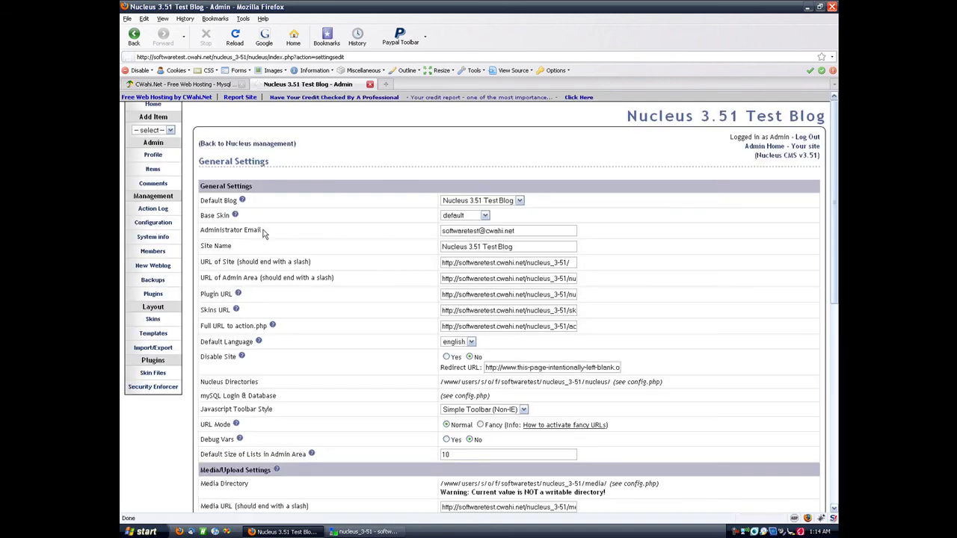
scroll(345, 301, "down", 2)
scroll(345, 302, "down", 2)
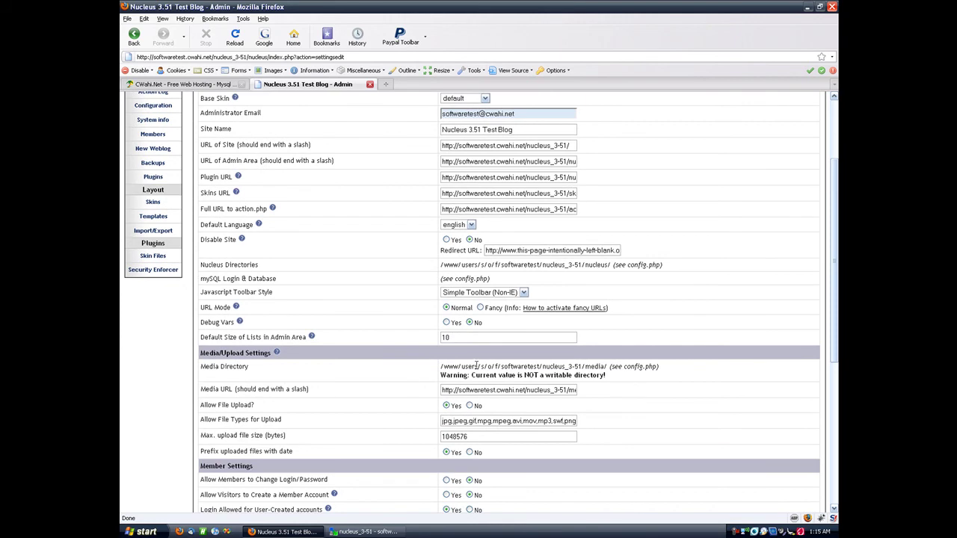
left_click_drag(441, 366, 604, 375)
left_click(620, 383)
In the CWahi File Manager, open nucleus_3-51 and bring up permissions for the media folder
left_click(179, 84)
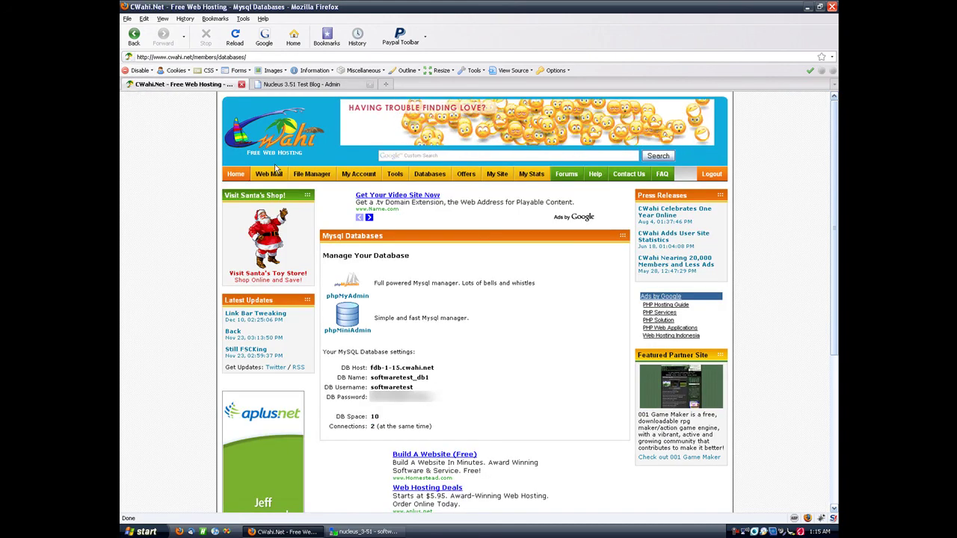
left_click(304, 175)
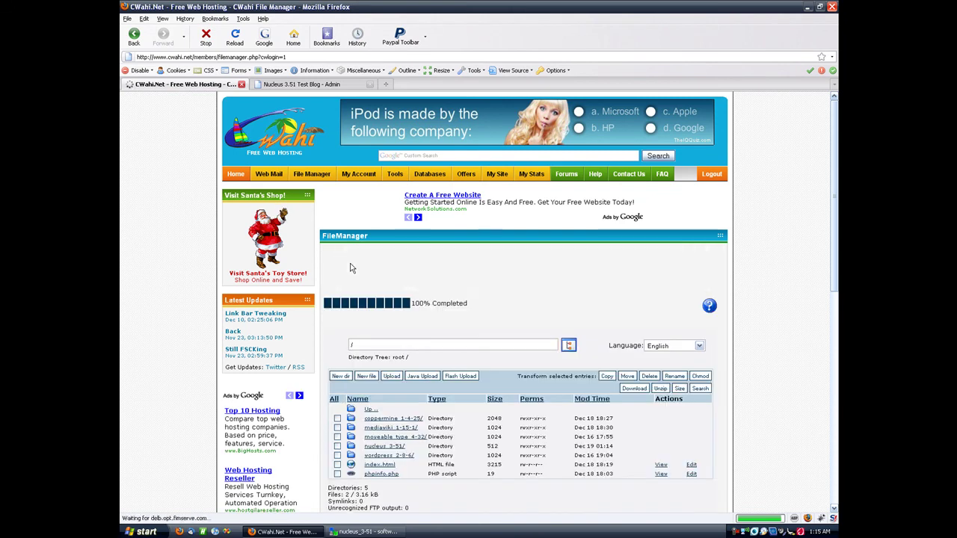
left_click(379, 447)
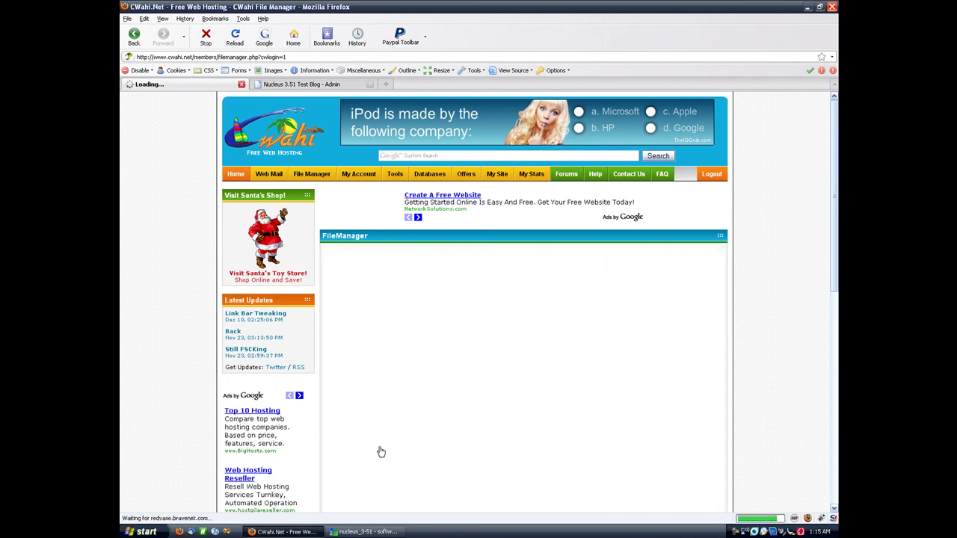
scroll(400, 418, "down", 1)
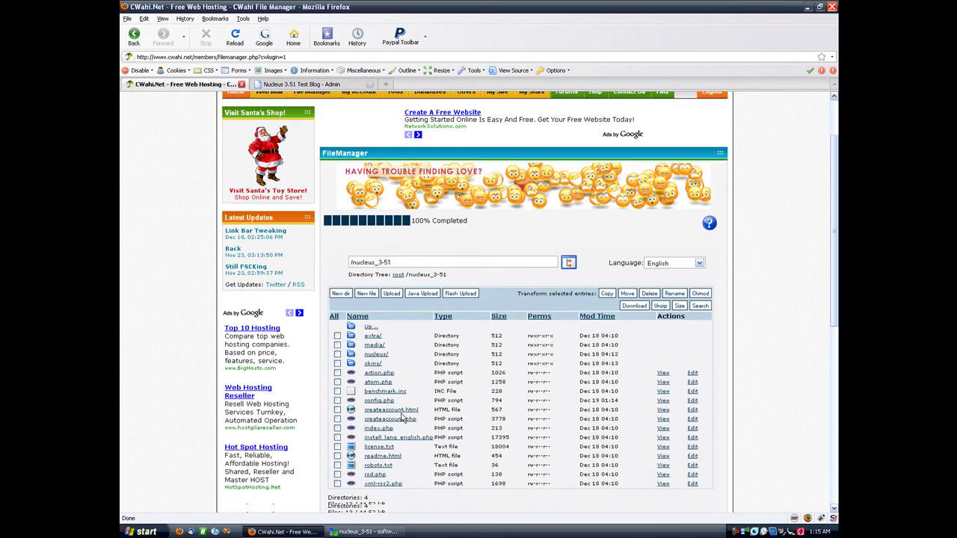
scroll(393, 416, "down", 1)
scroll(377, 407, "down", 2)
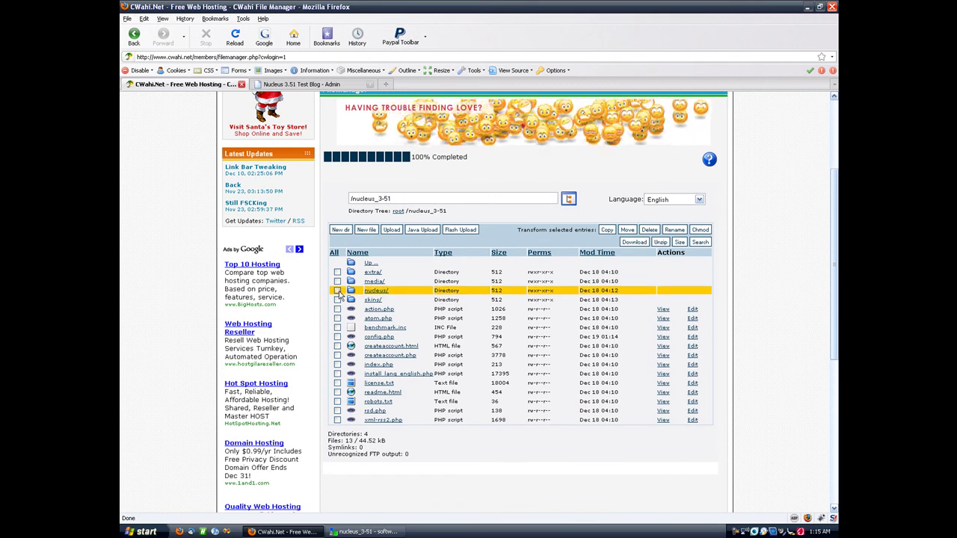
left_click(337, 281)
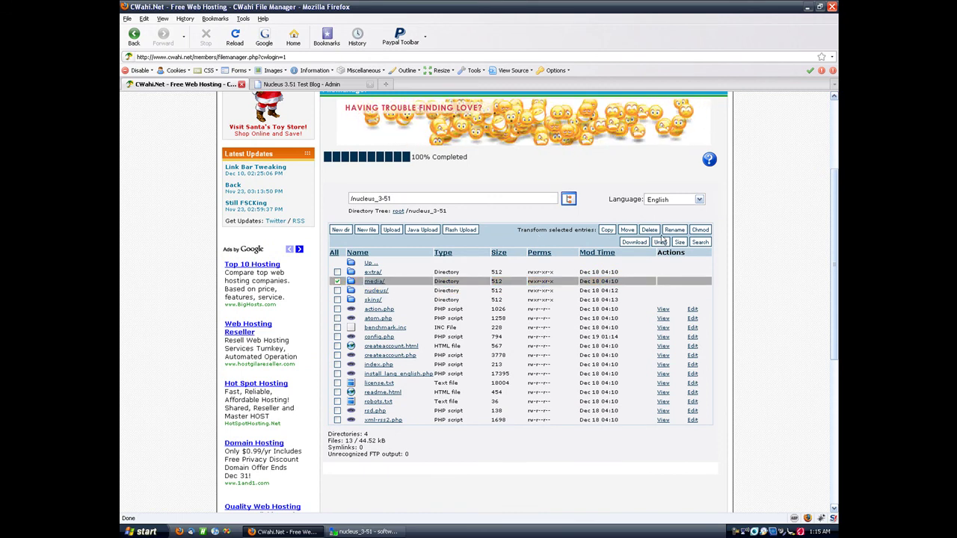
left_click(699, 230)
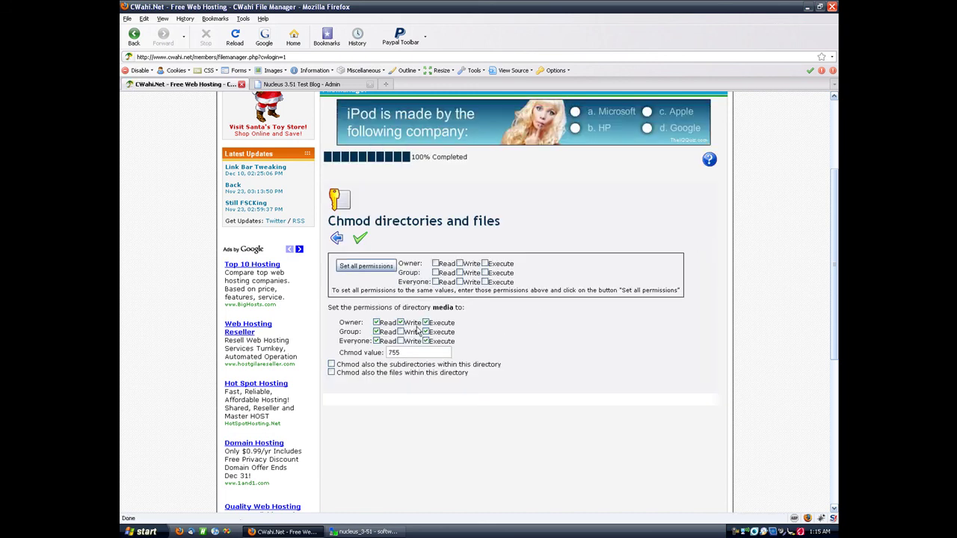
Chmod the media folder to 777 and reload the Nucleus settings page
left_click(400, 332)
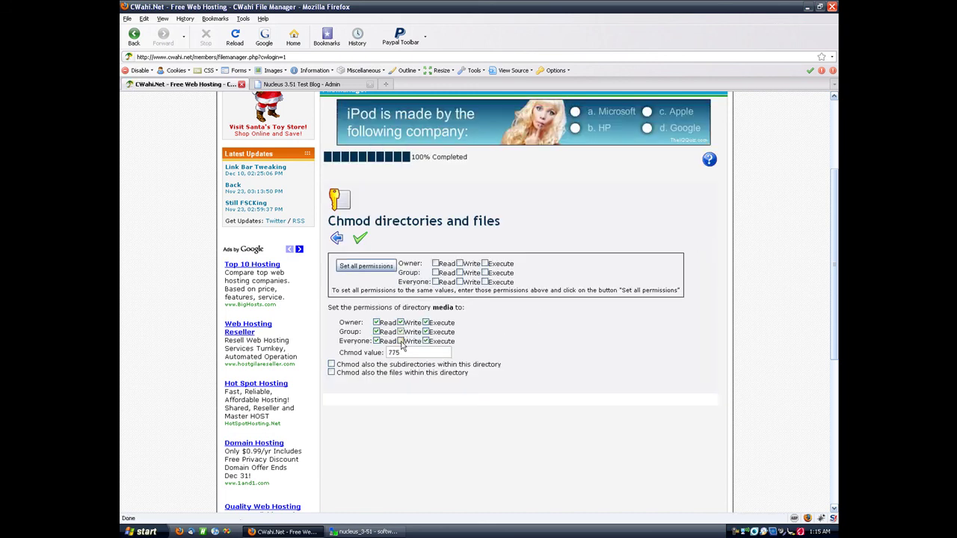
left_click(361, 238)
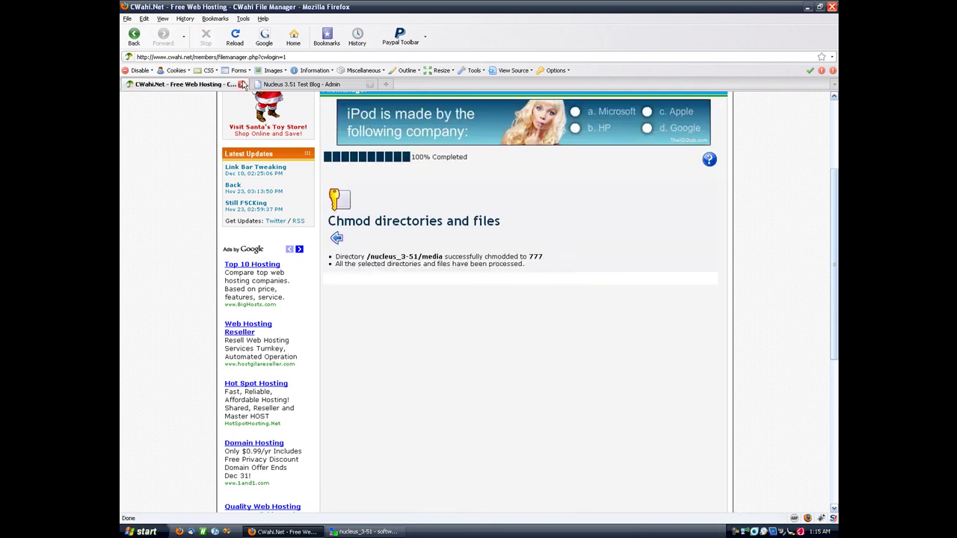
left_click(258, 85)
left_click(235, 34)
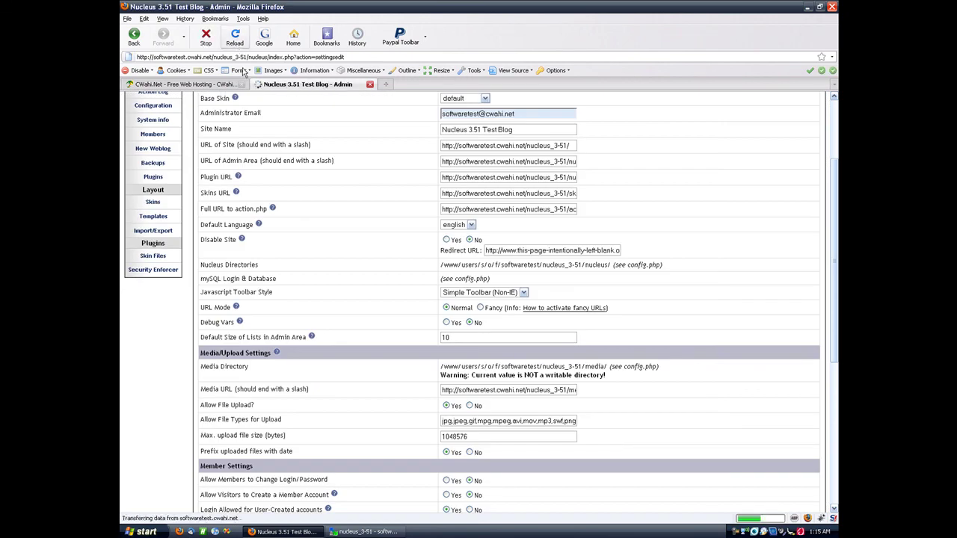